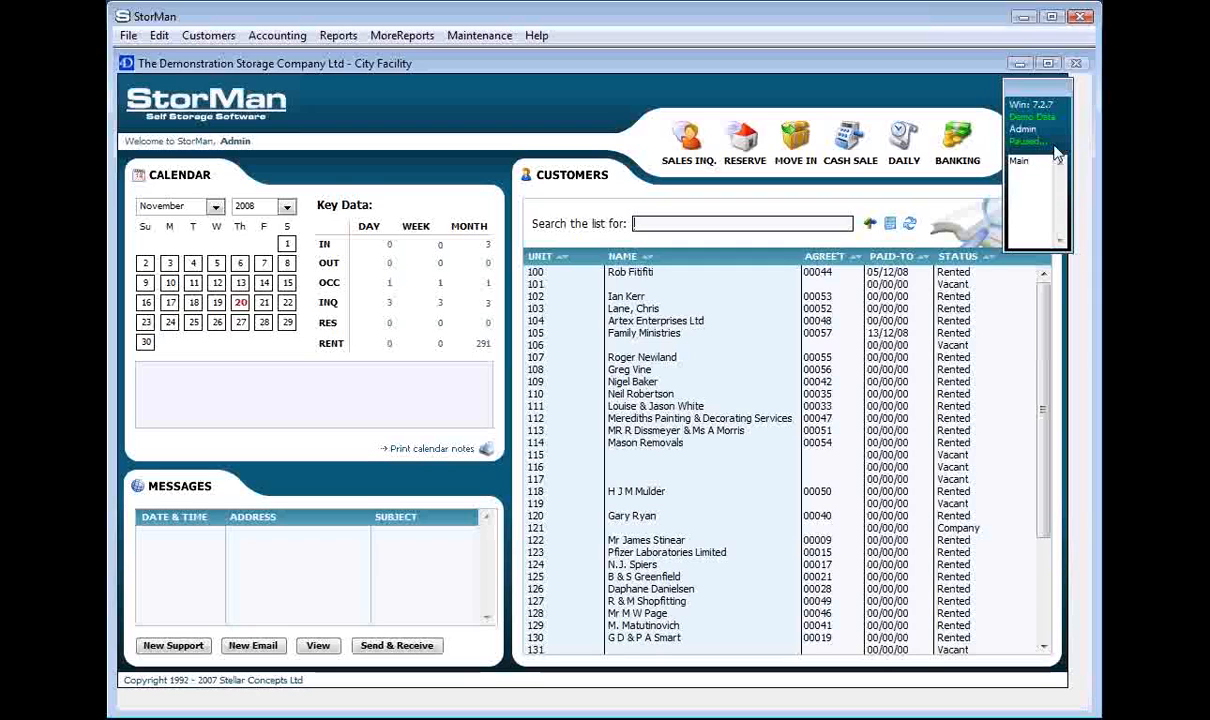
Open the customer agreements for units 100, 102 and 109 in separate windows from the main customer list.
drag(1054, 86, 1067, 85)
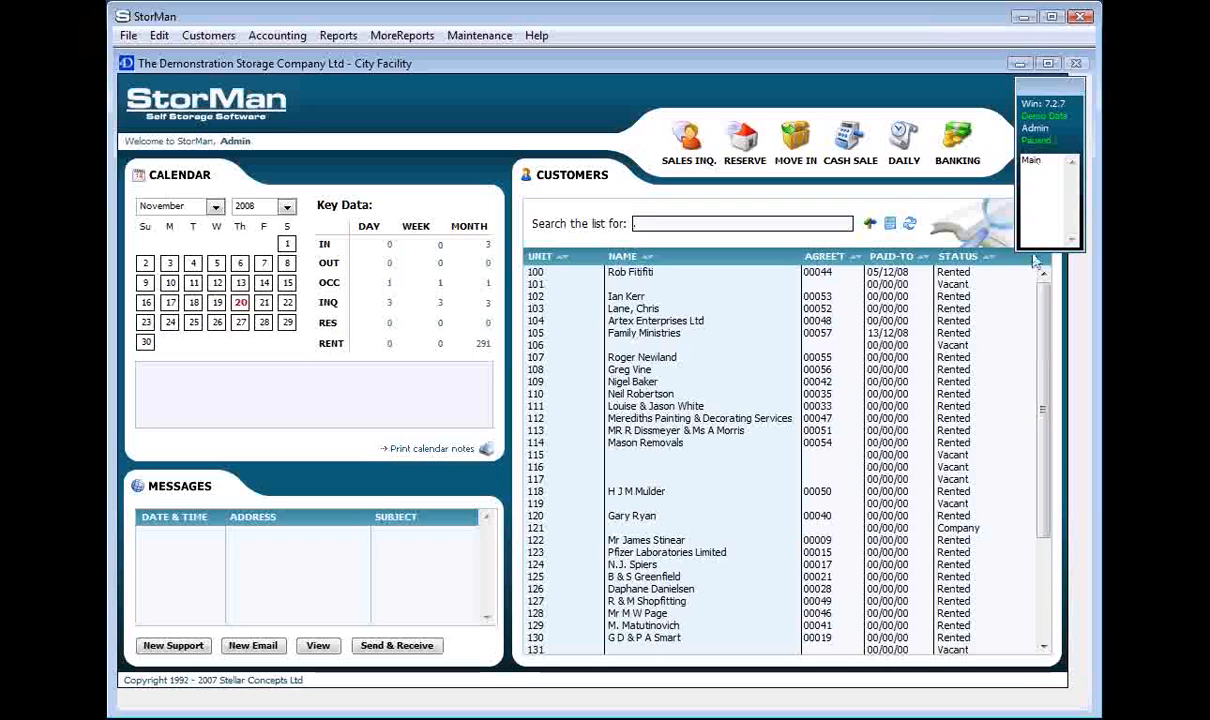
click(1034, 161)
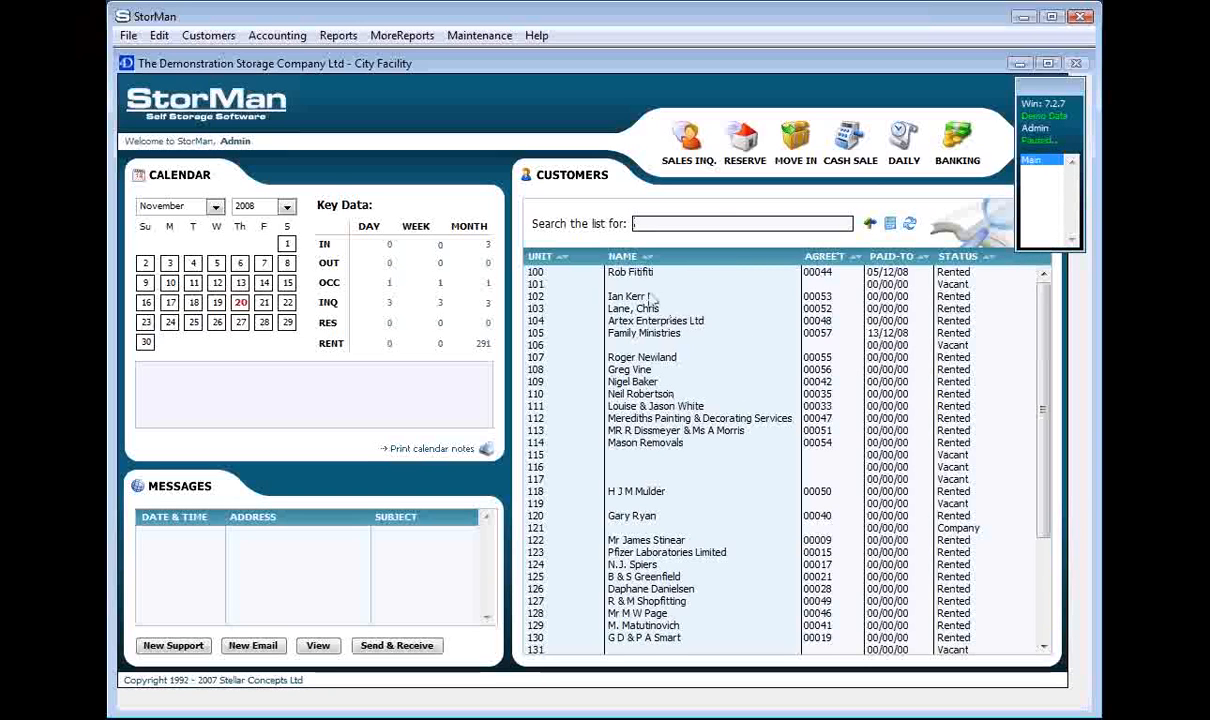
double_click(612, 272)
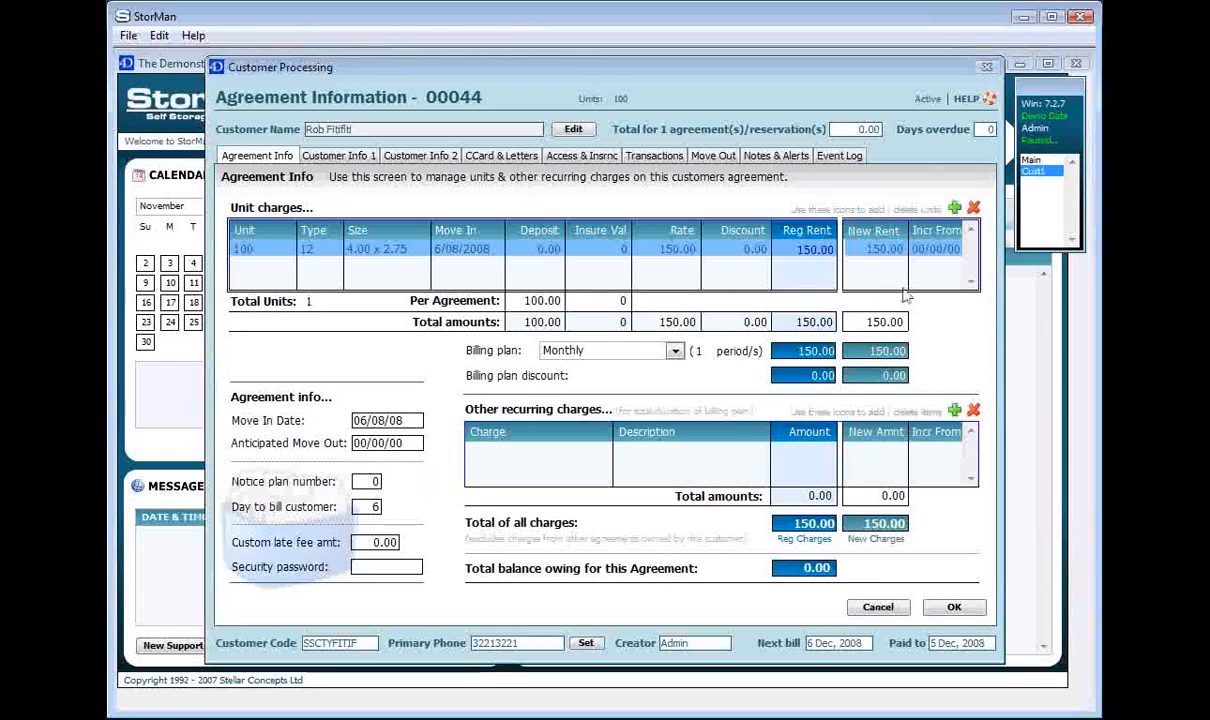
click(1030, 161)
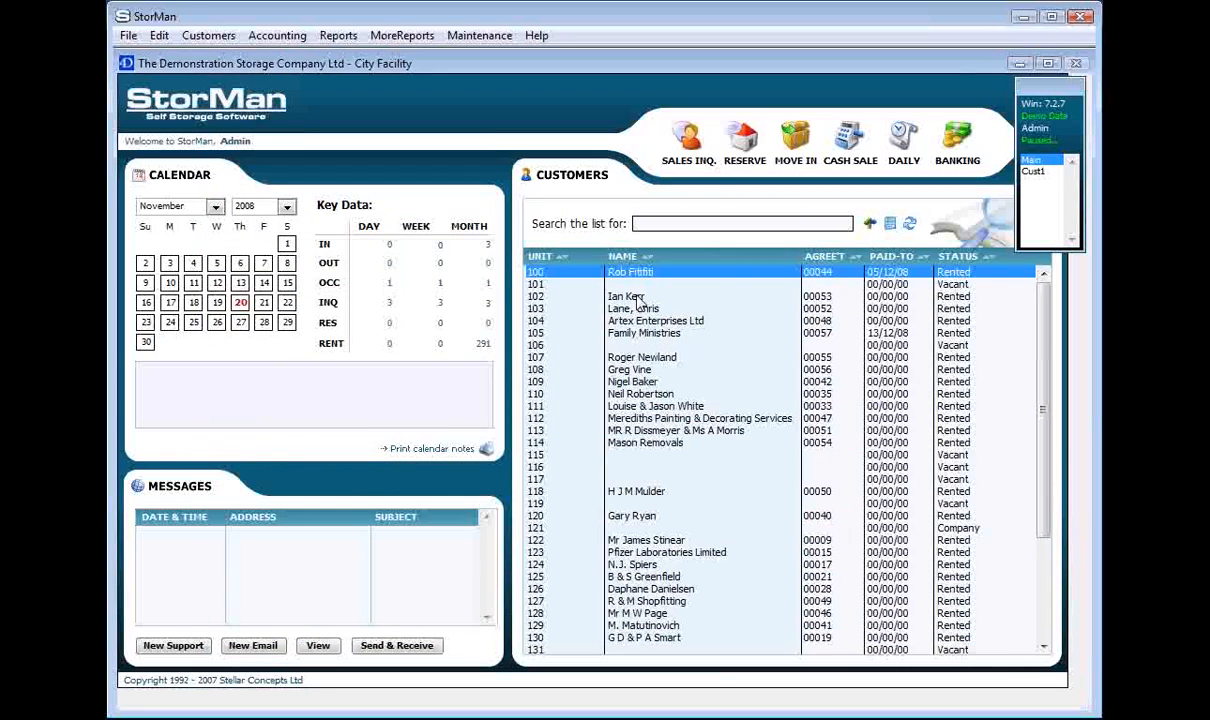
double_click(615, 296)
click(1035, 161)
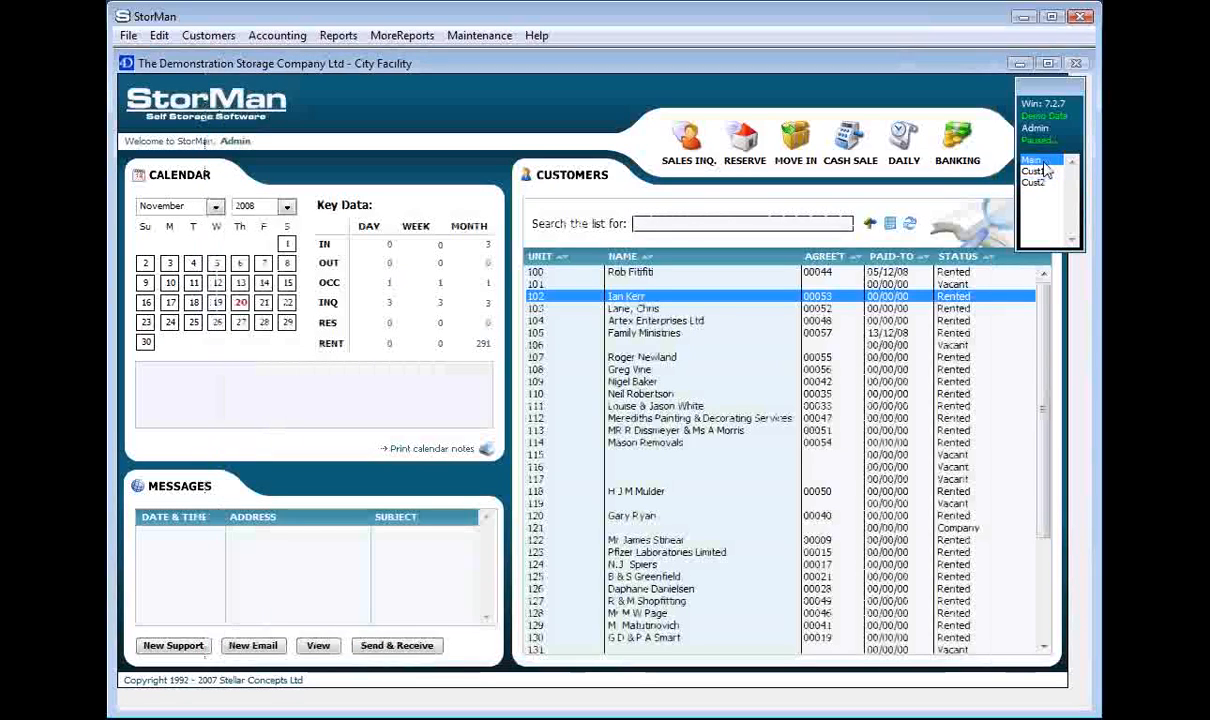
double_click(641, 384)
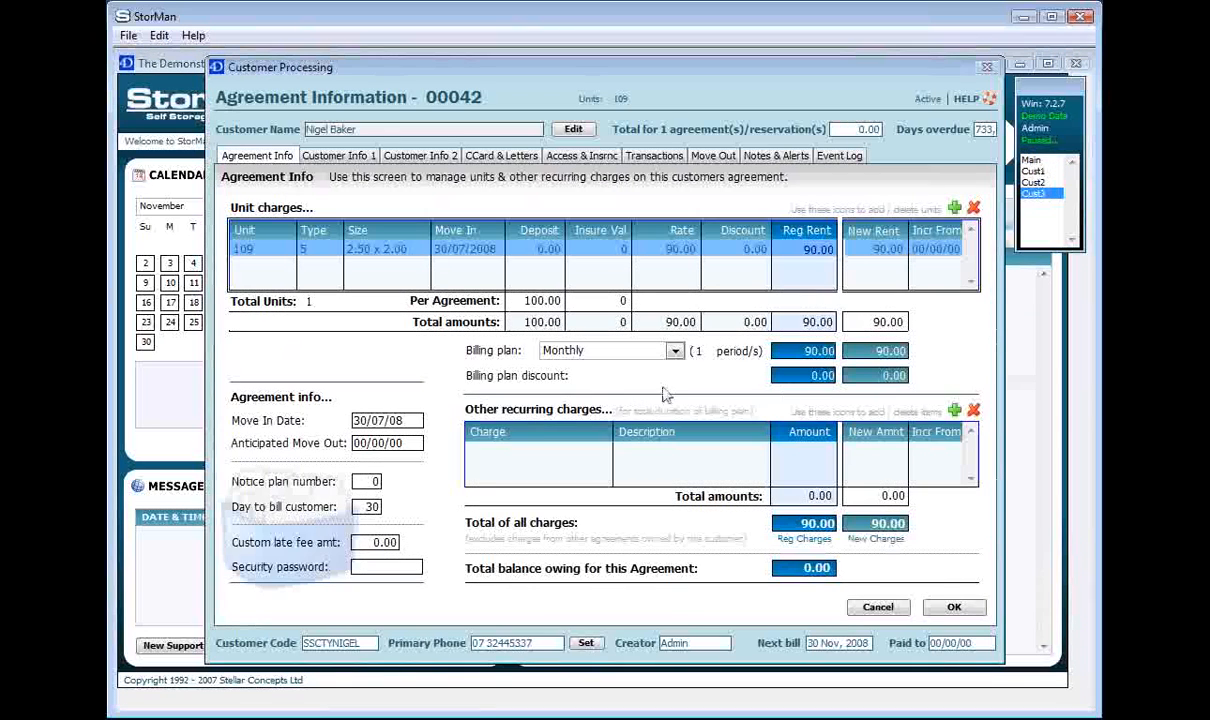
Switch between the open customer agreement windows, then return to the main window.
click(1041, 183)
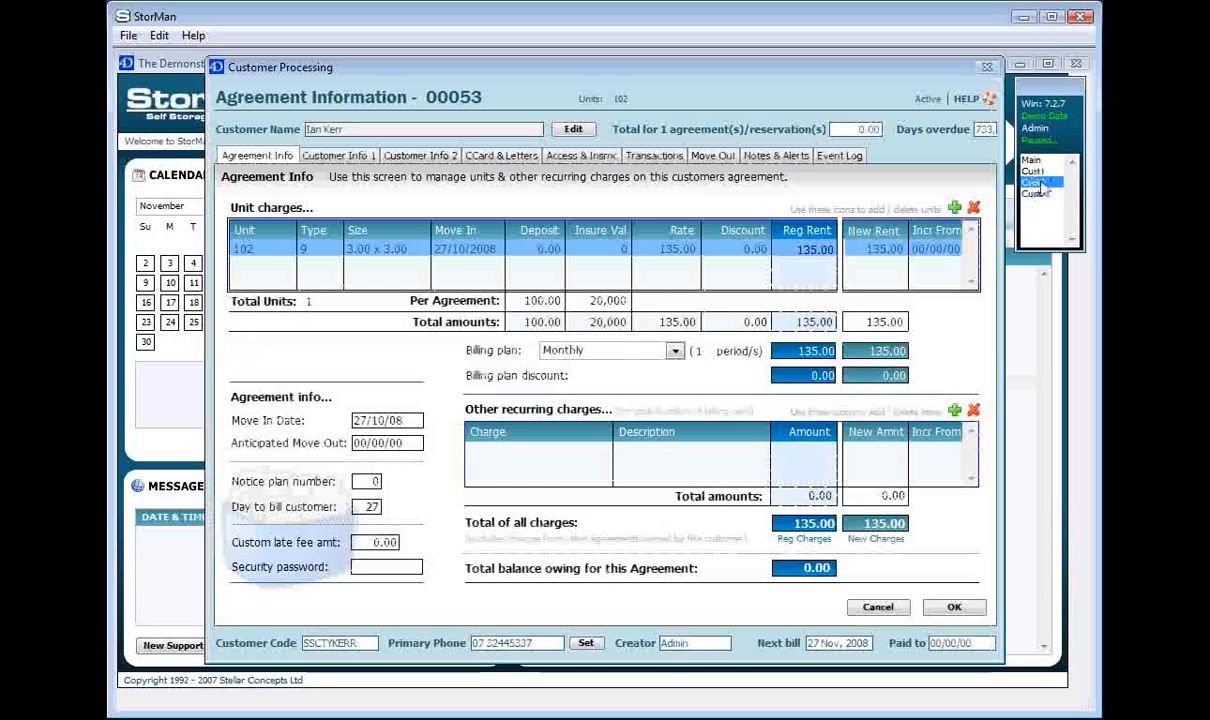
click(1041, 173)
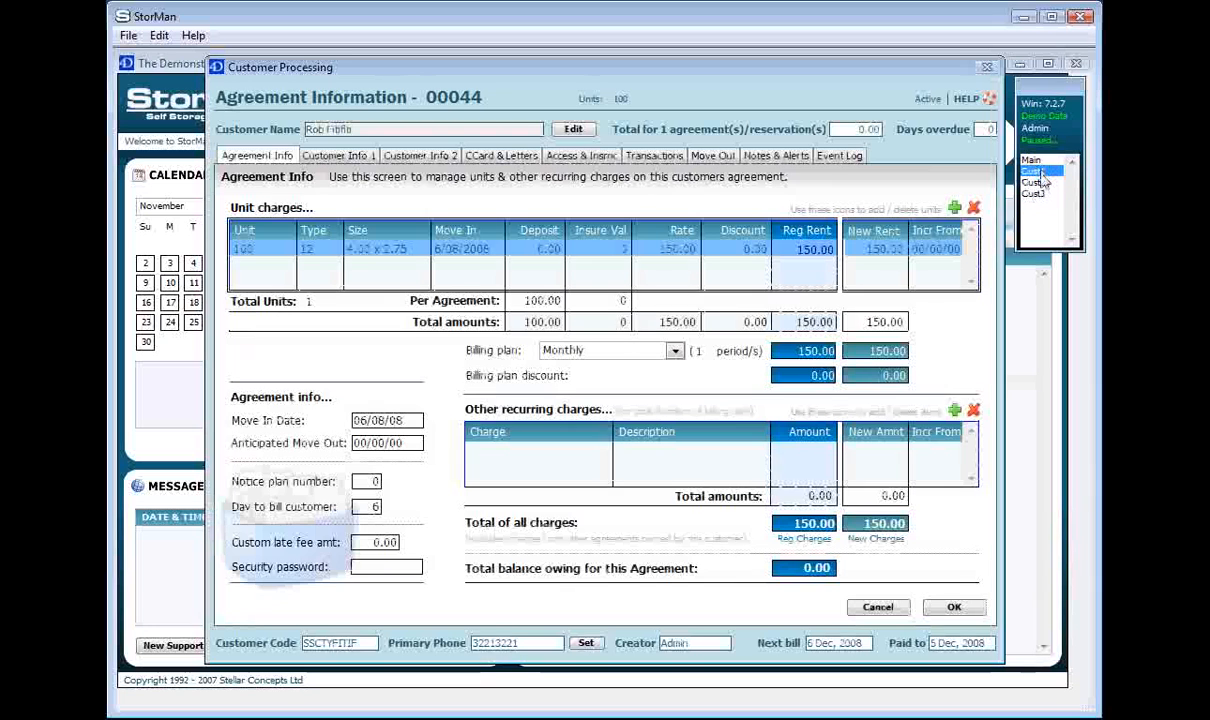
click(1043, 185)
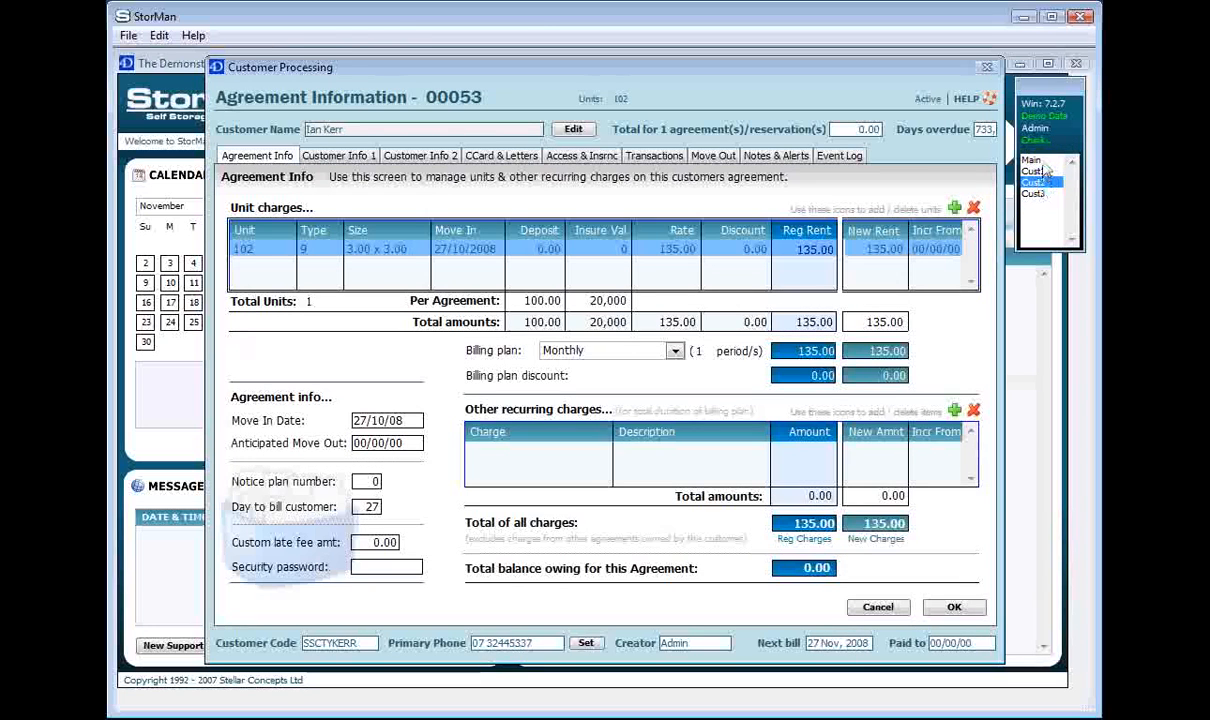
click(1031, 160)
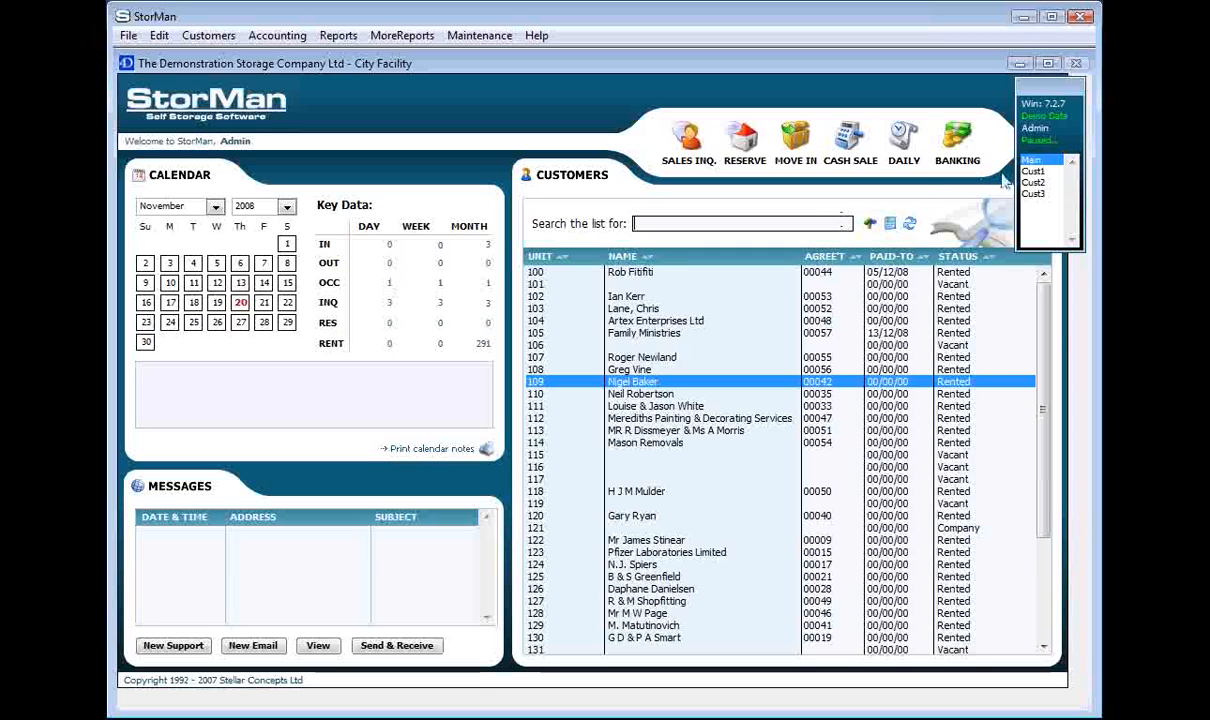
Bring up the three open customer agreements and close each of them.
click(1035, 193)
click(1033, 182)
click(1033, 171)
click(956, 607)
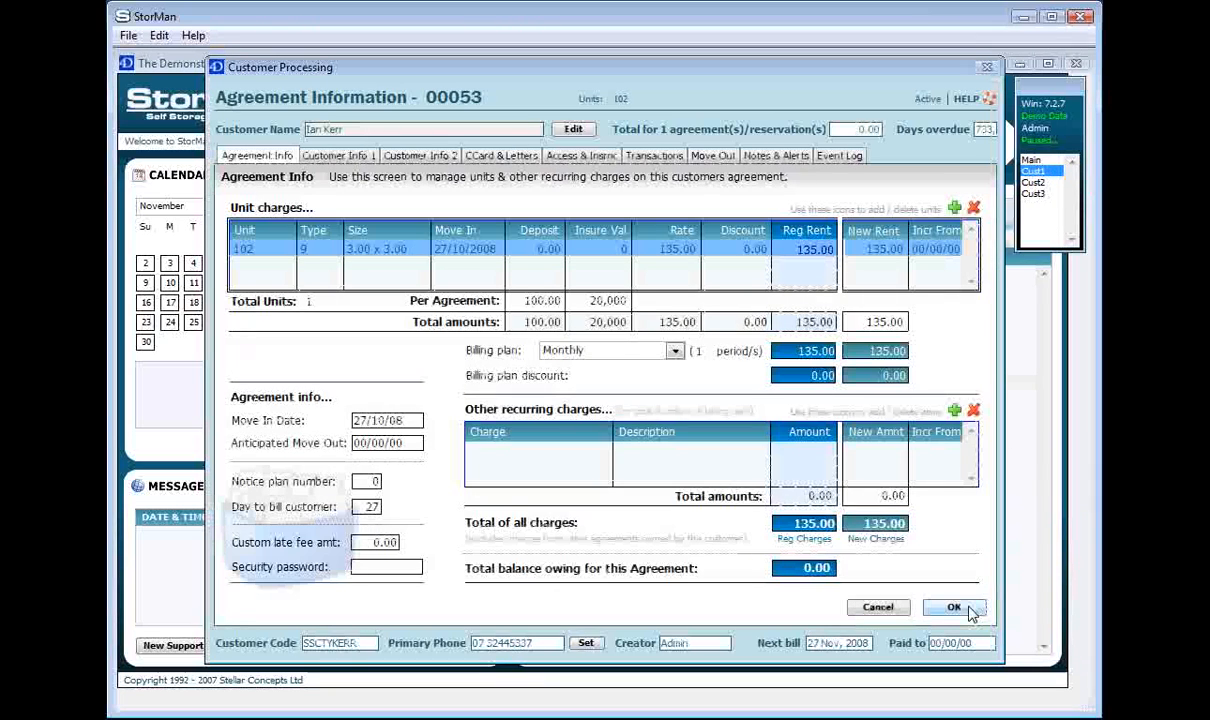
click(958, 608)
click(958, 608)
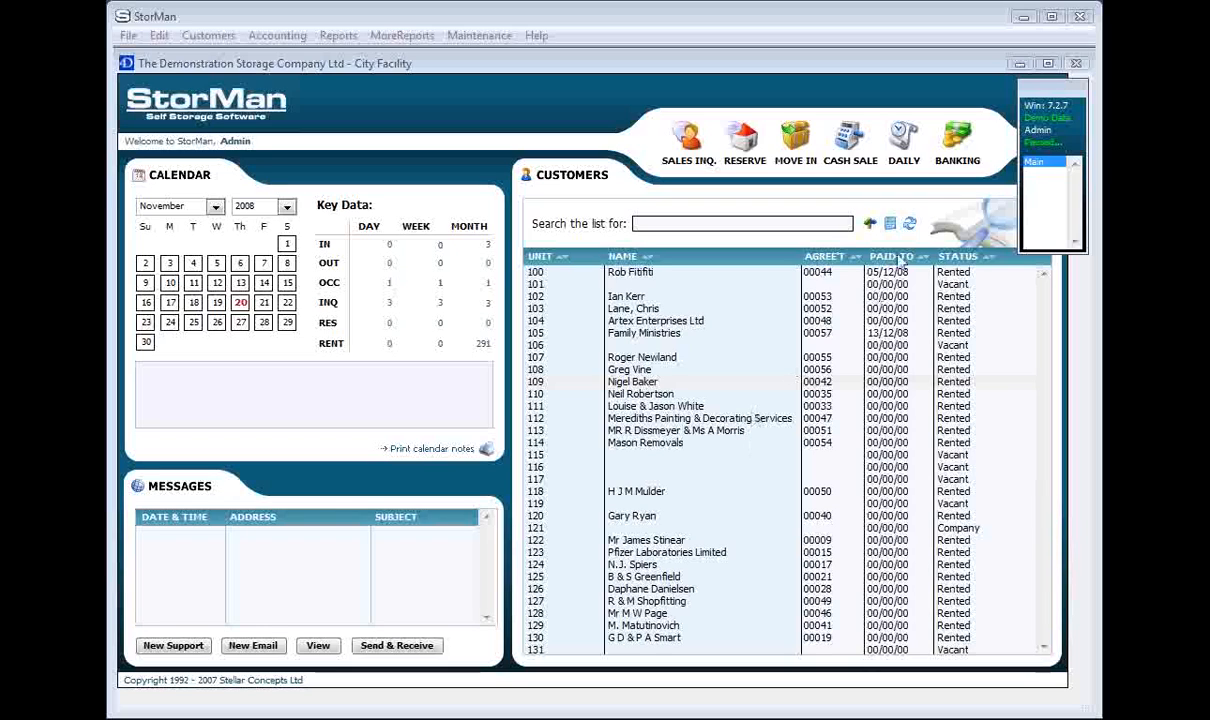
click(833, 224)
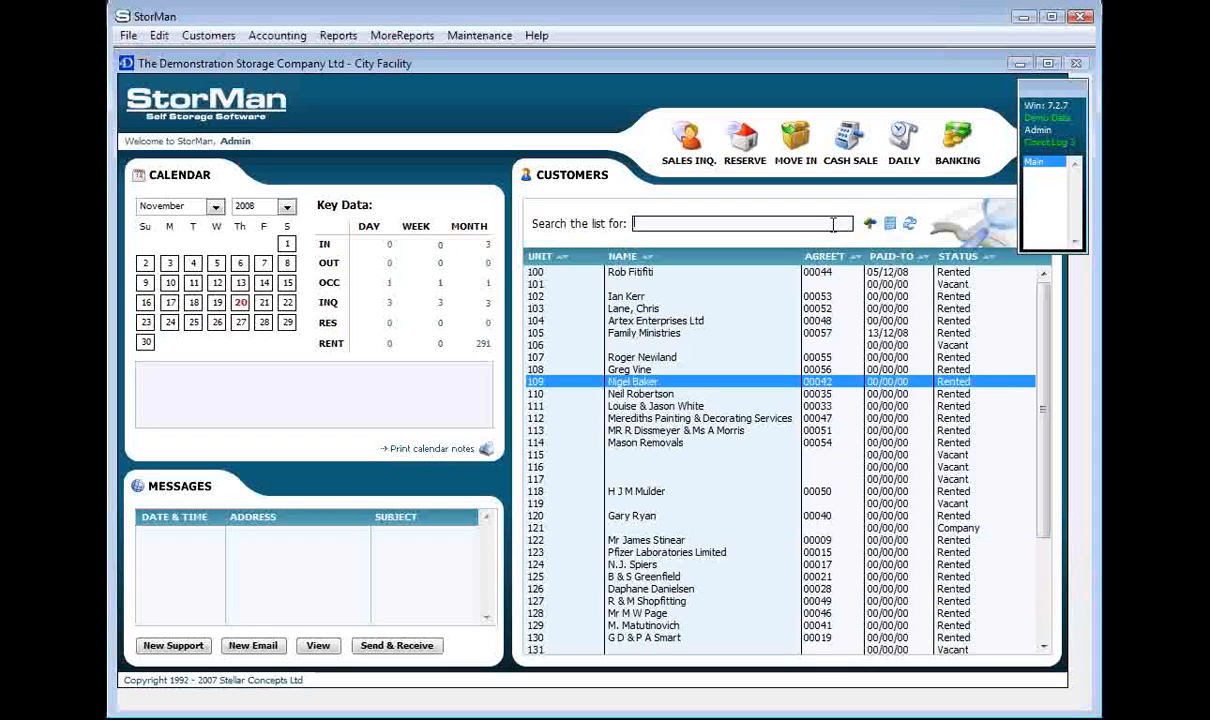
drag(1042, 387, 1047, 330)
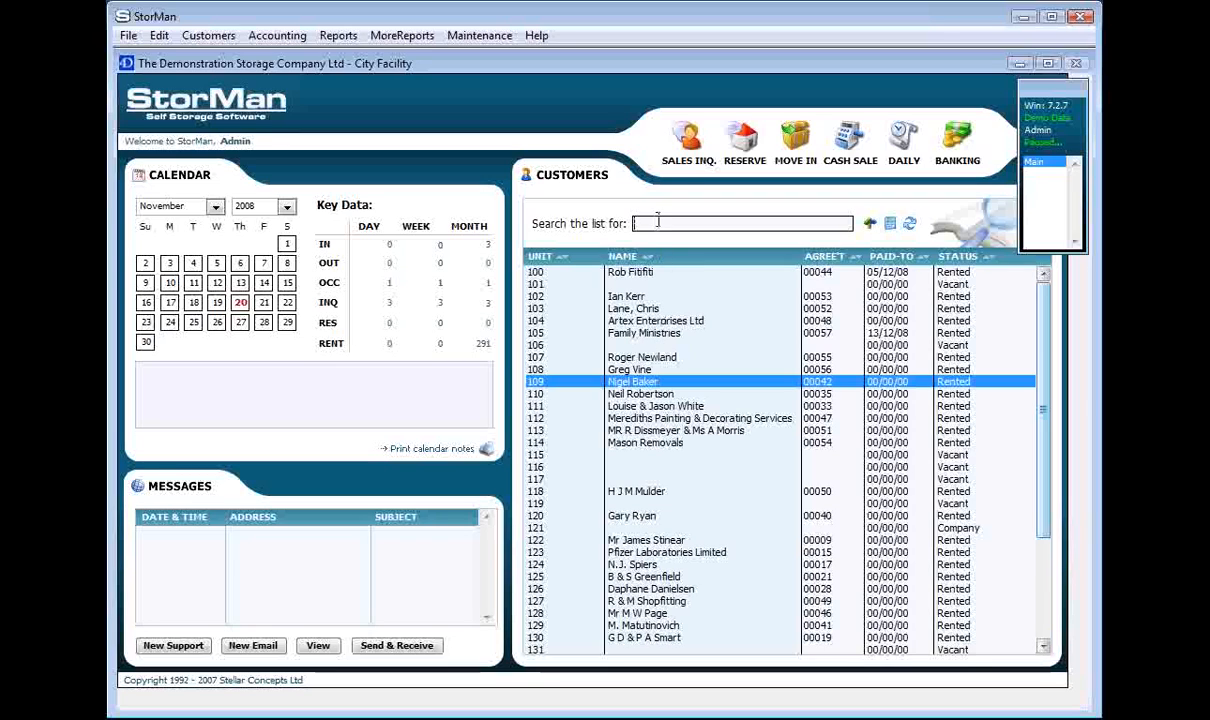
Start a new sales inquiry and enter the customer's full name, surname first and separated by a comma.
click(672, 142)
drag(617, 69, 590, 77)
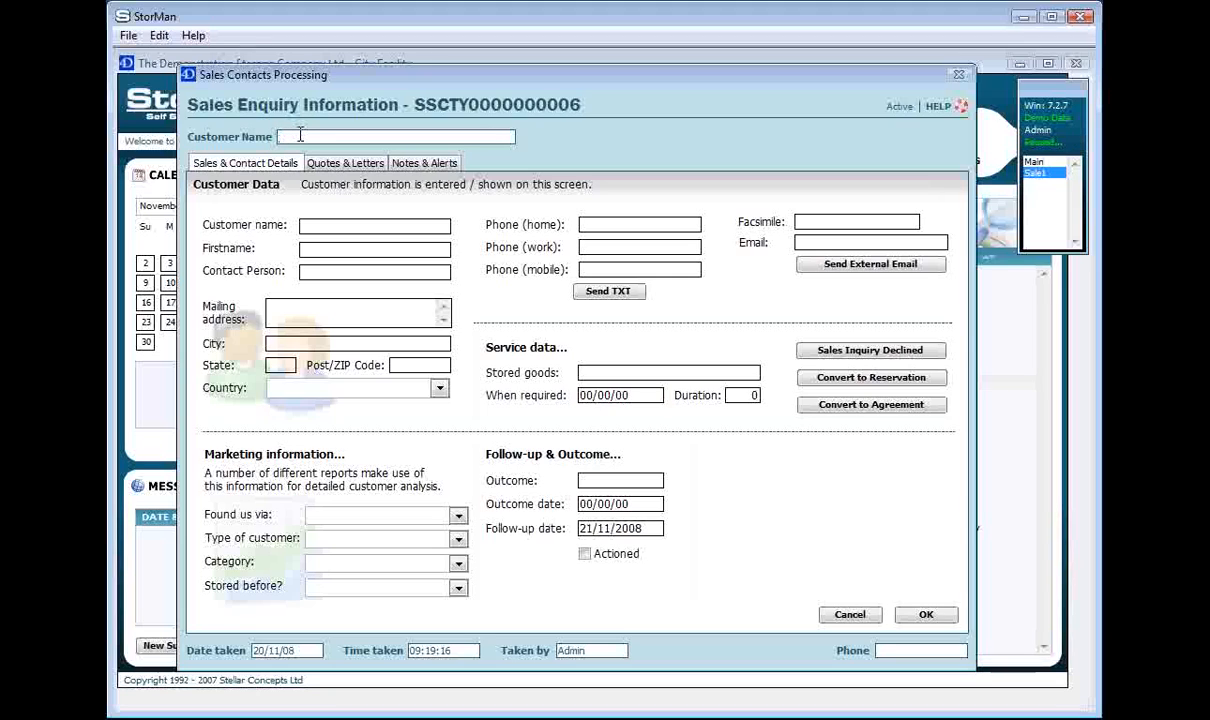
text(att Smith)
drag(327, 135, 273, 140)
key(Tab)
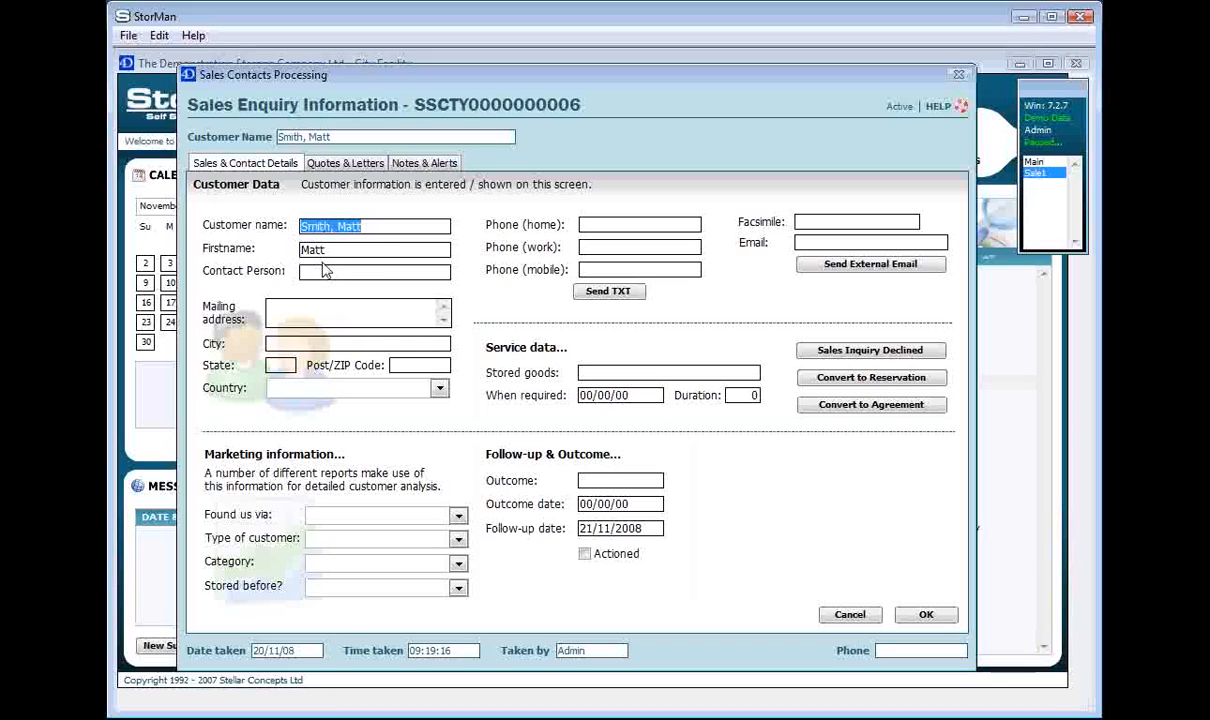
click(345, 226)
click(370, 249)
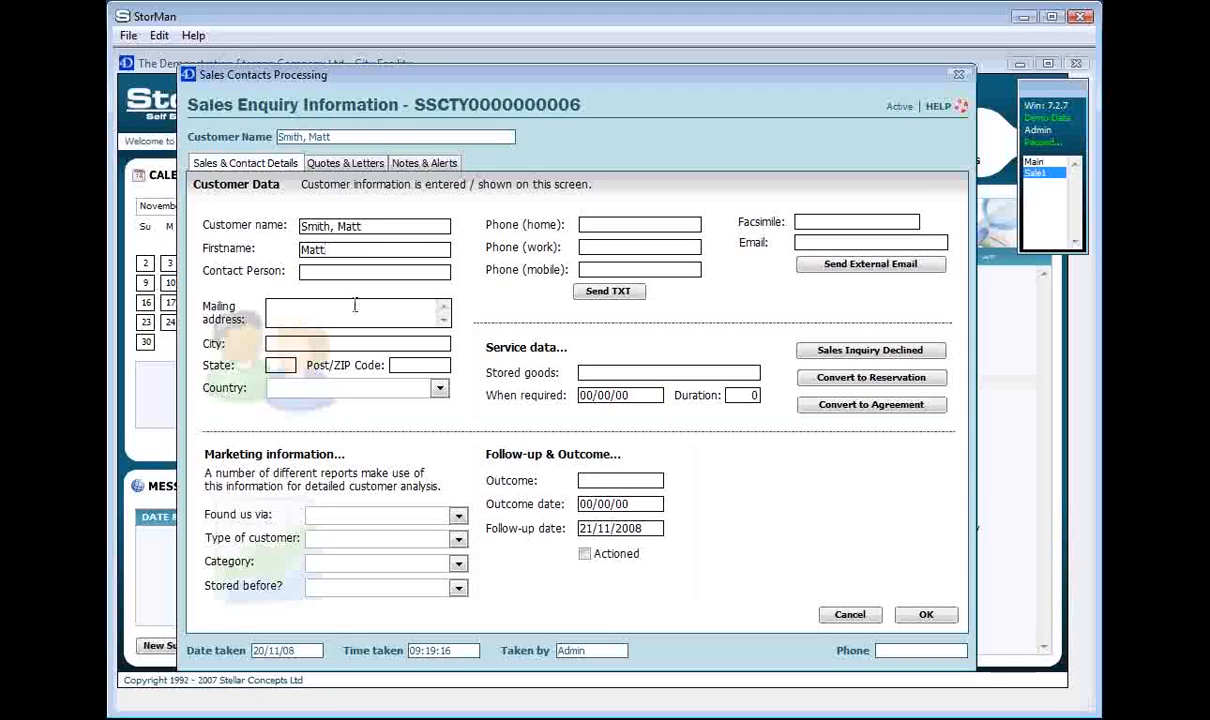
Fill in the customer's mailing address, city, state and postcode.
text(123 Fake Street)
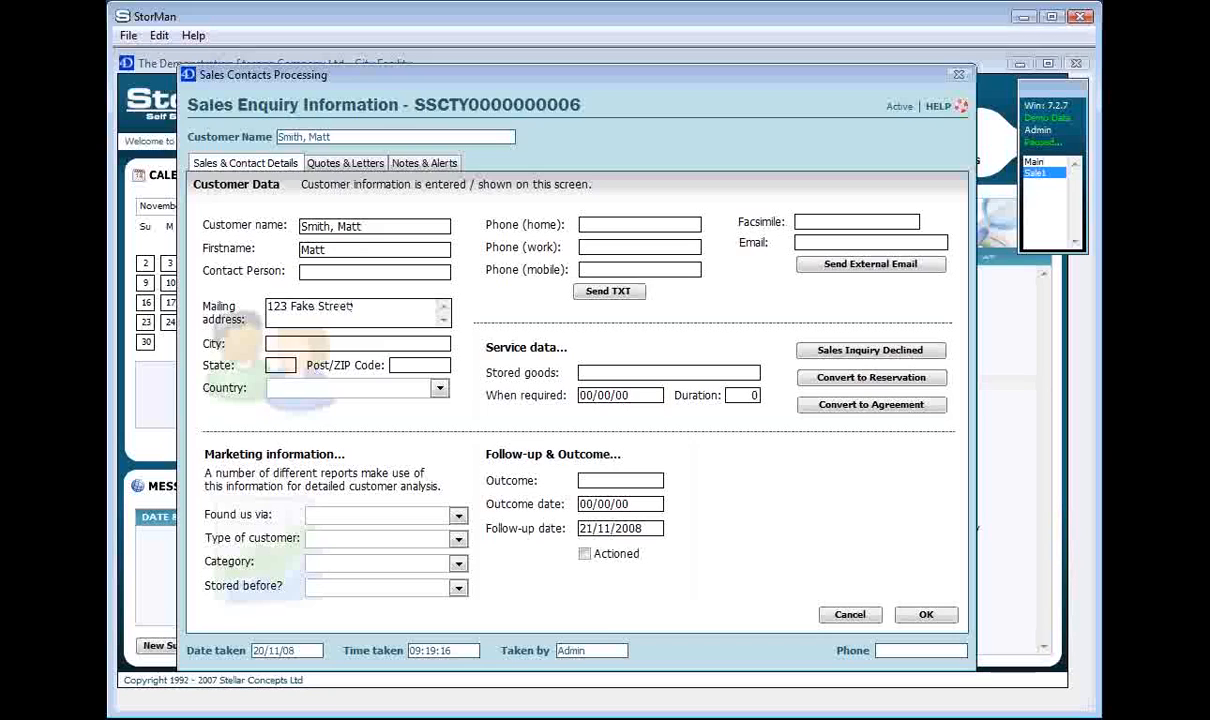
key(Tab)
text(BRISBANE)
key(Tab)
text(QLD)
key(Tab)
text(4001)
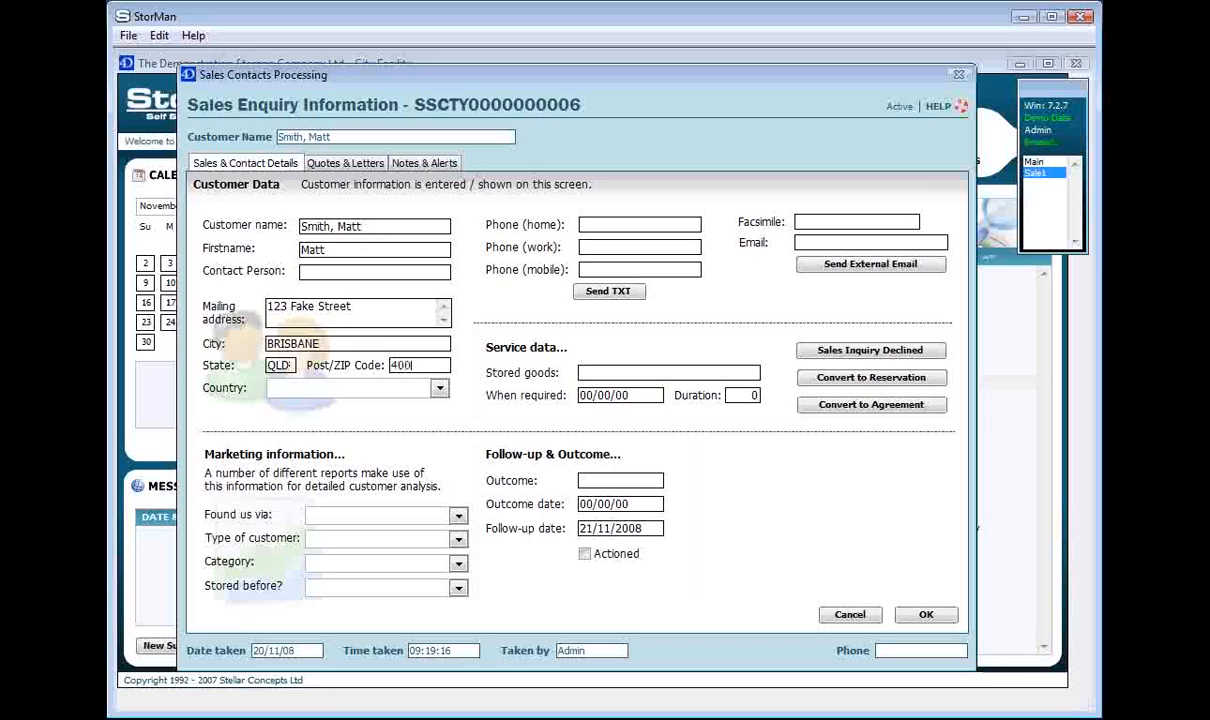
Set the customer's country to AUSTRALIA.
click(440, 389)
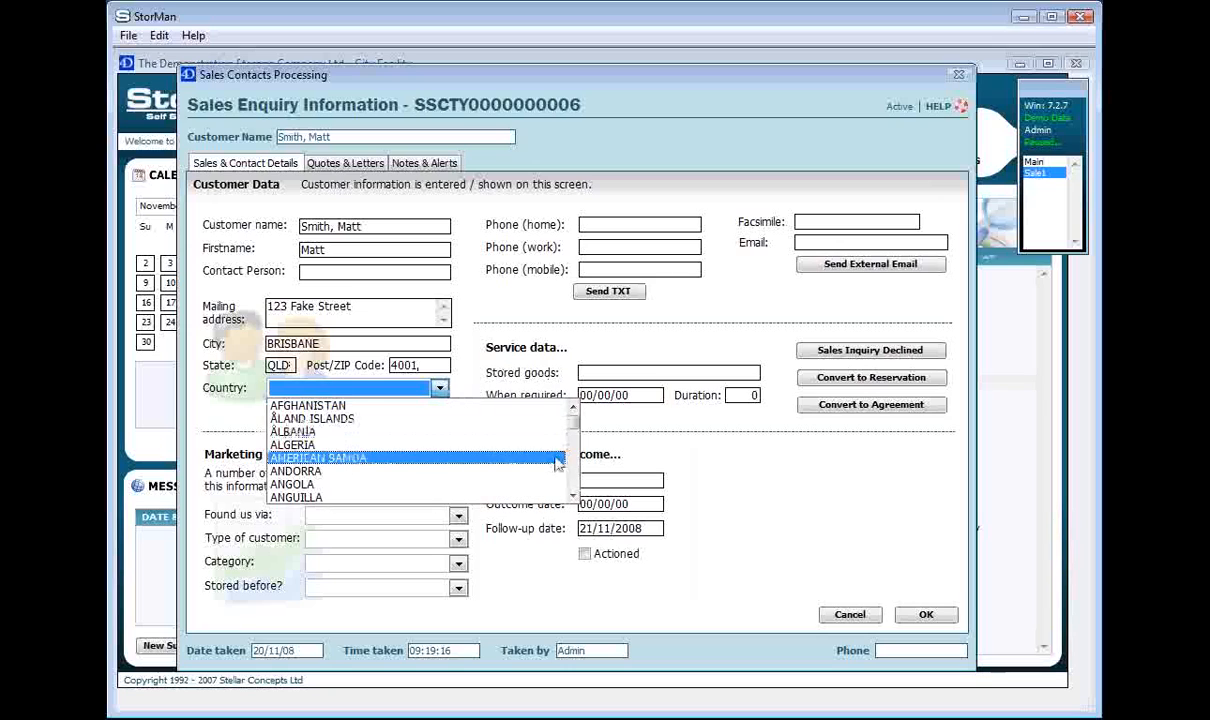
scroll(386, 459, down, 2)
click(375, 488)
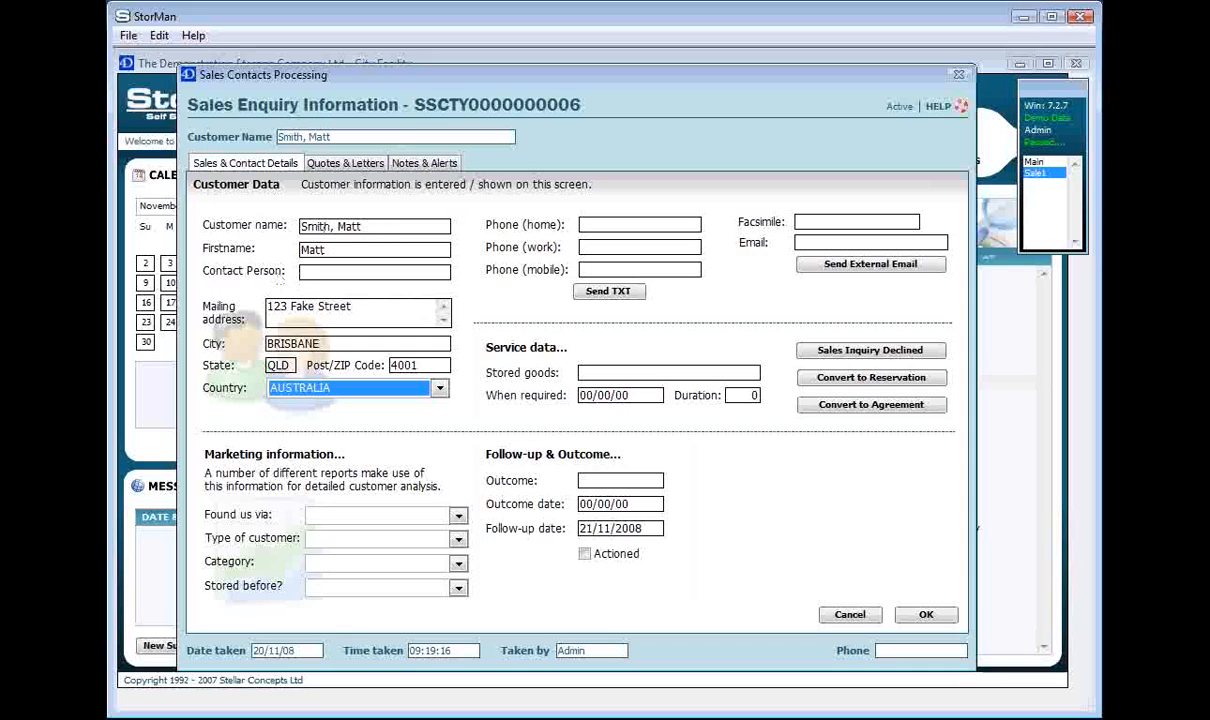
click(338, 271)
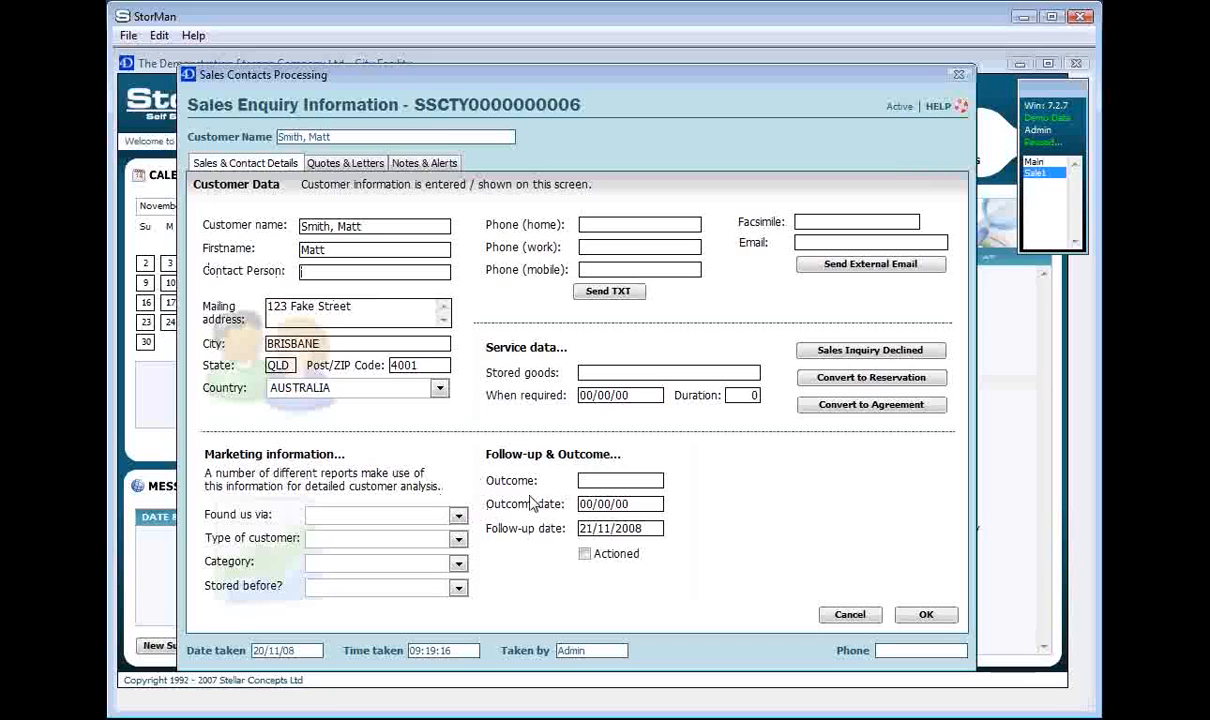
Set the marketing information to found via Yellow Pages, customer type Residential, category PhoneIn and stored before No.
click(459, 516)
click(379, 424)
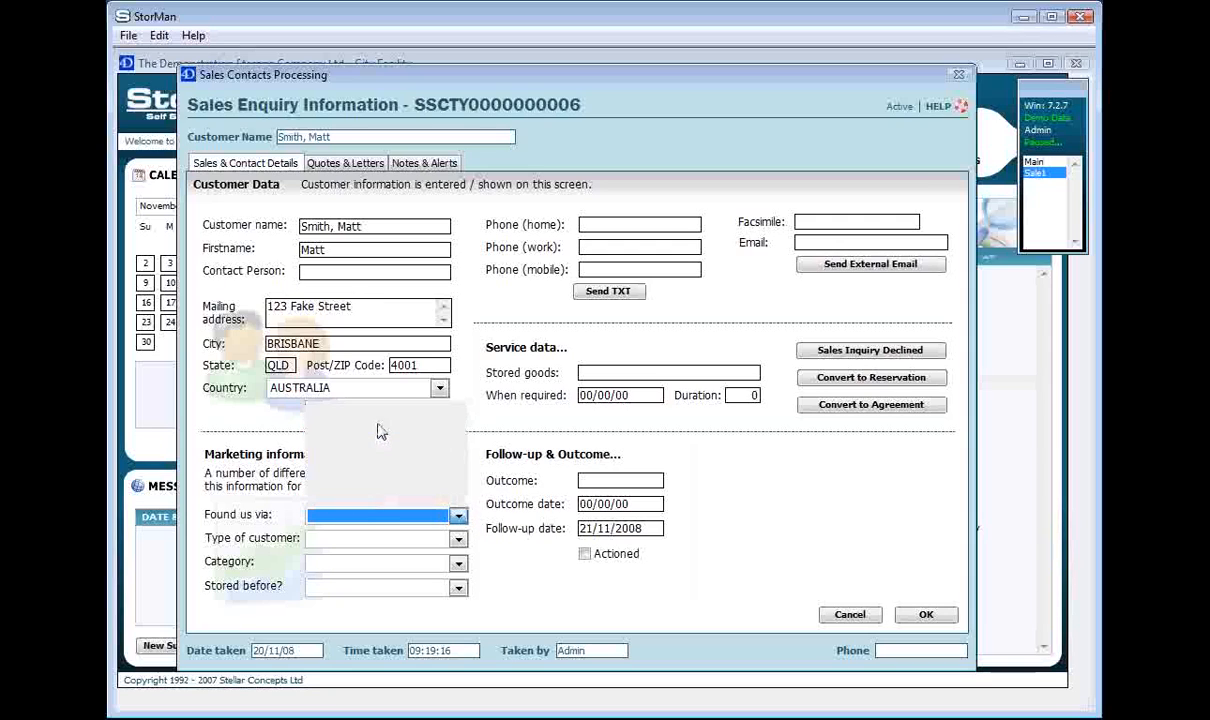
click(459, 539)
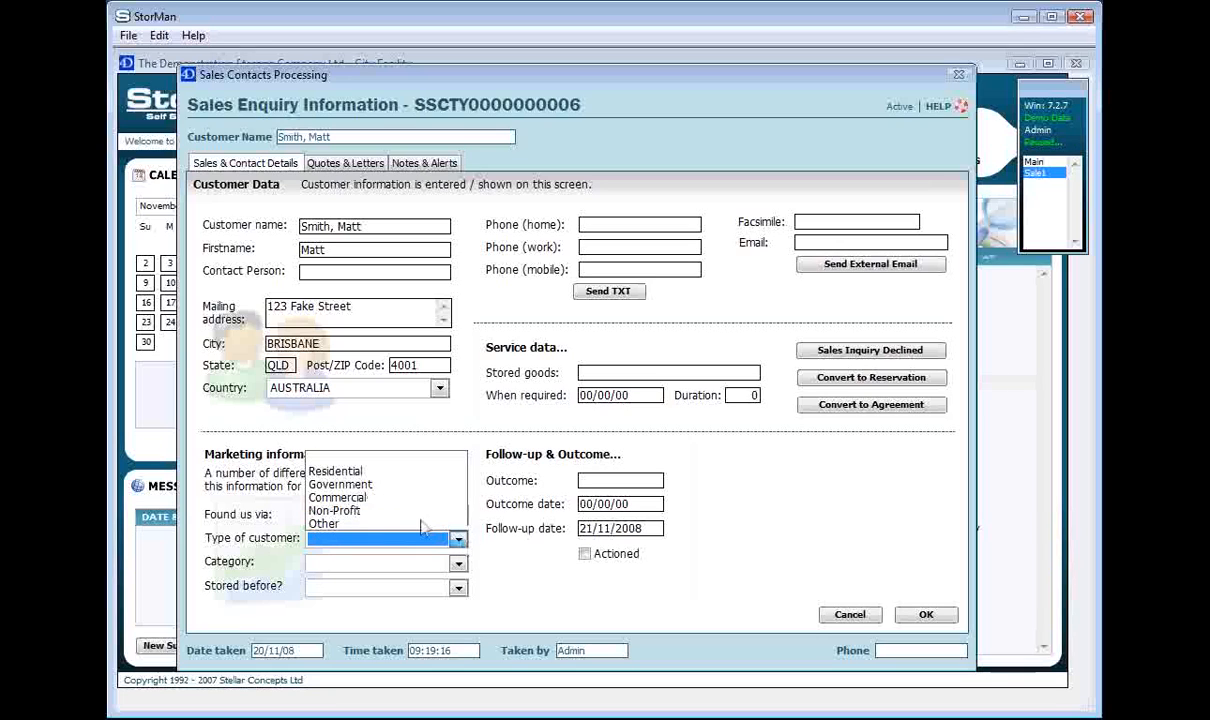
click(352, 474)
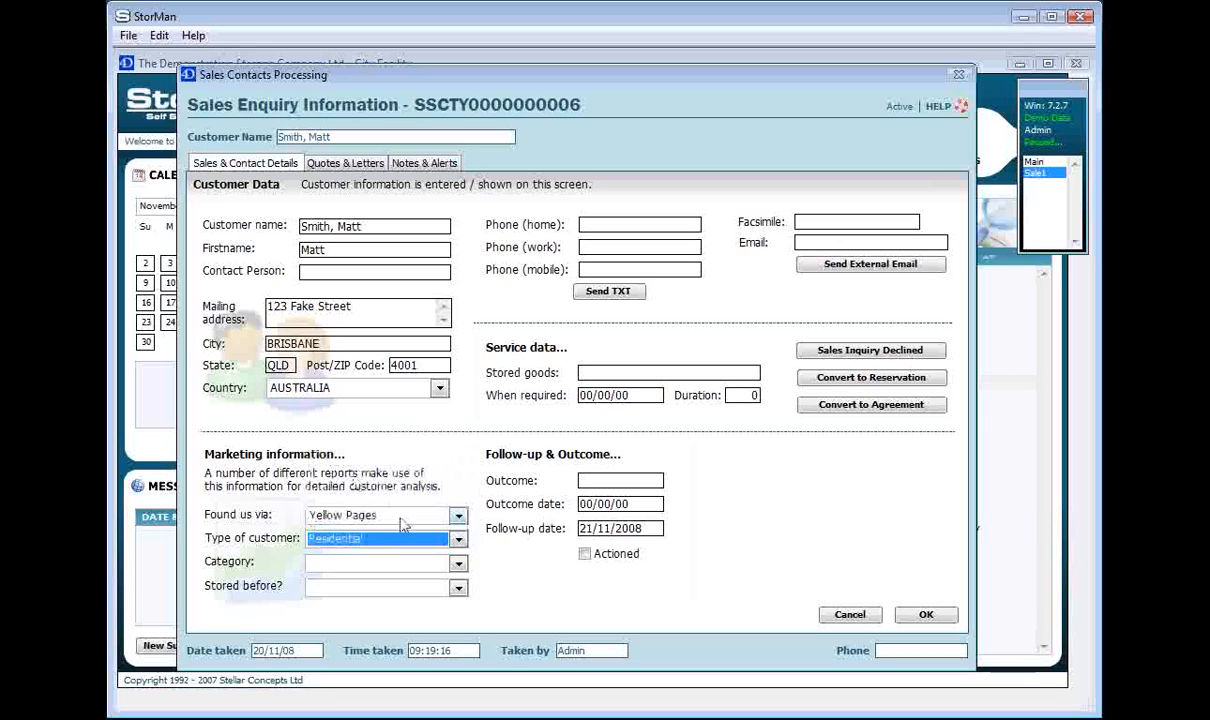
click(400, 562)
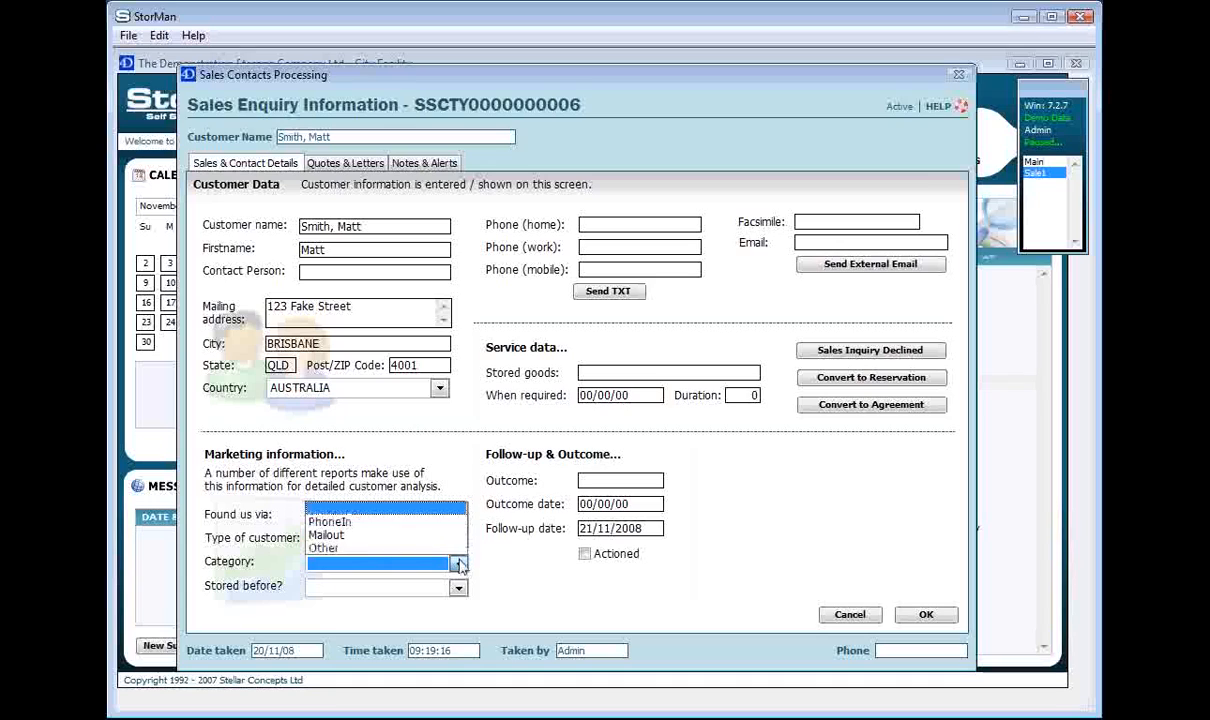
click(370, 533)
click(458, 588)
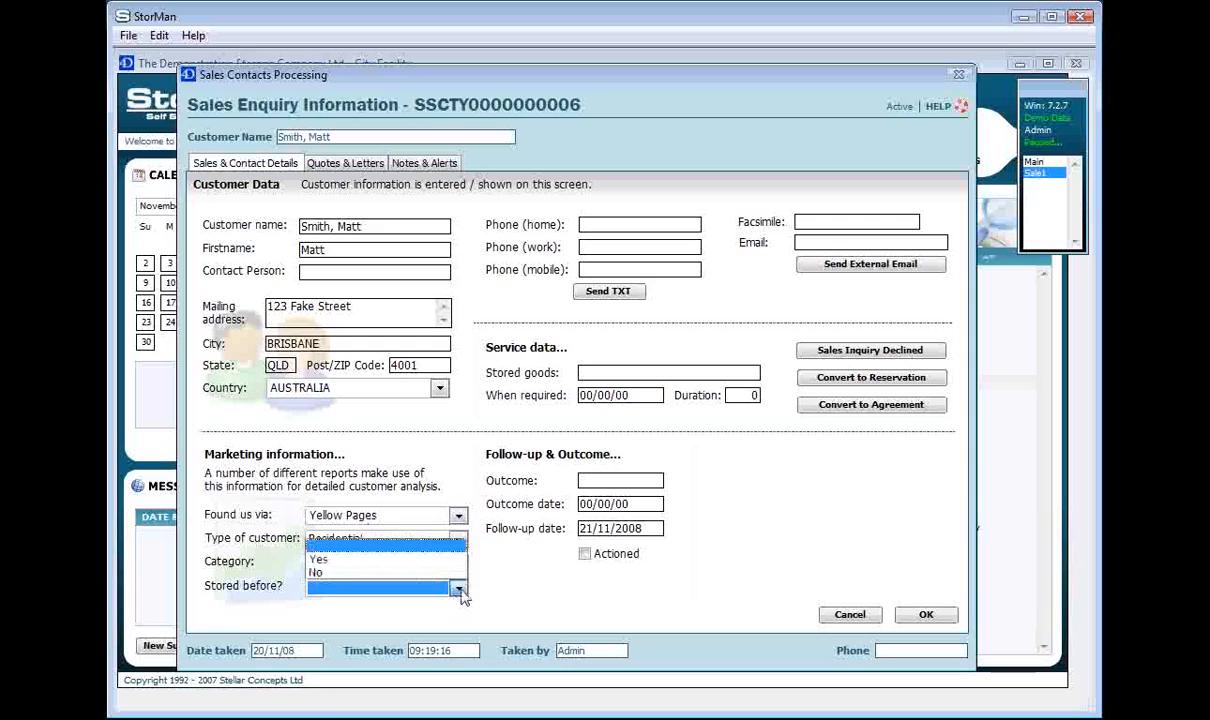
click(350, 559)
click(380, 586)
click(354, 574)
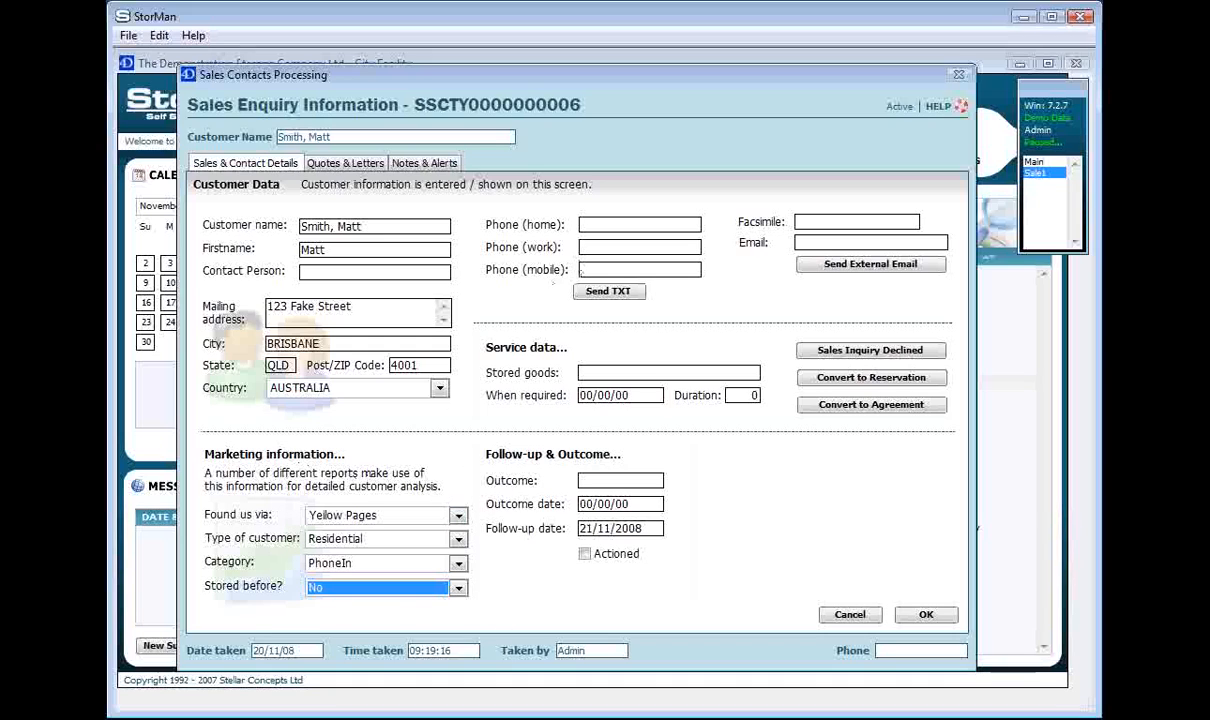
Enter the customer's home phone number and record Vehicle as the stored goods.
click(619, 227)
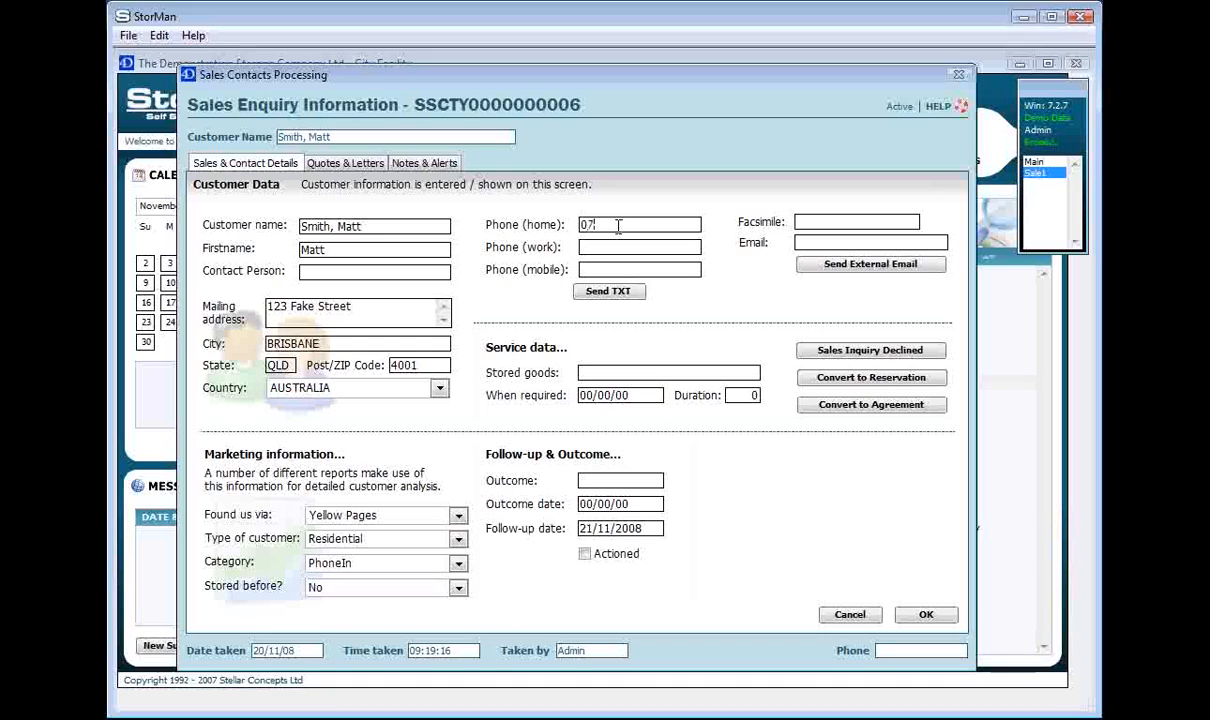
click(625, 245)
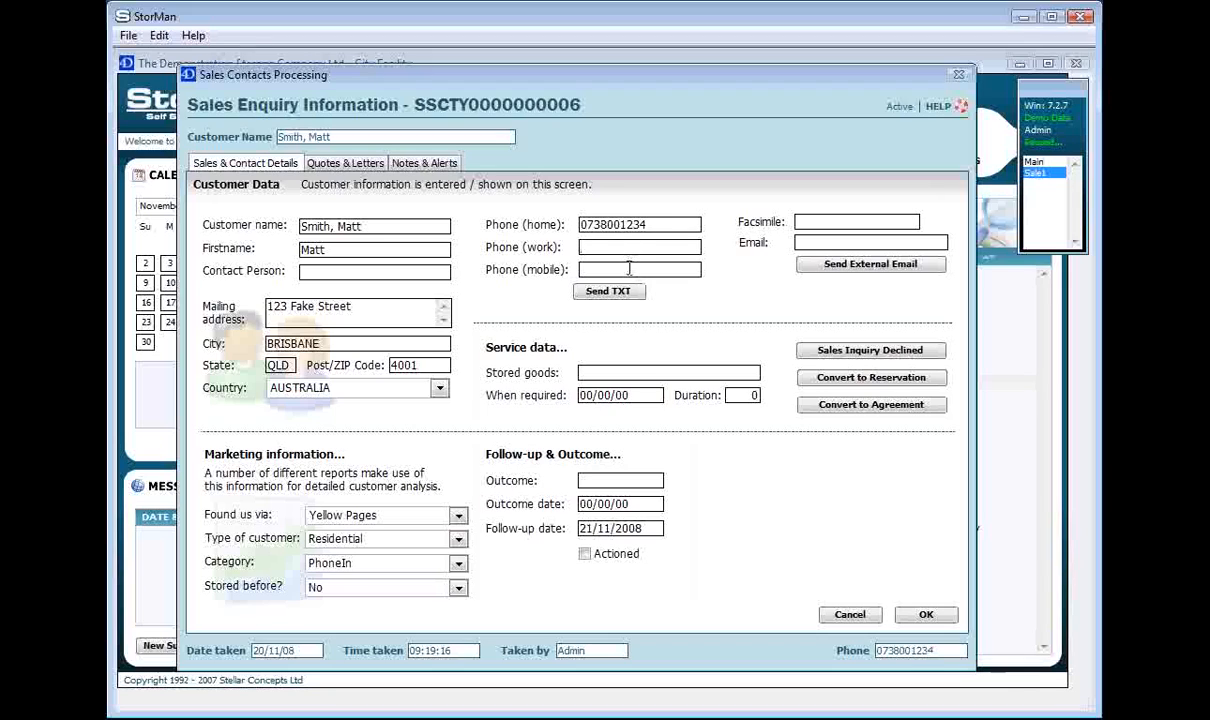
click(821, 243)
click(582, 372)
text(Vehicle)
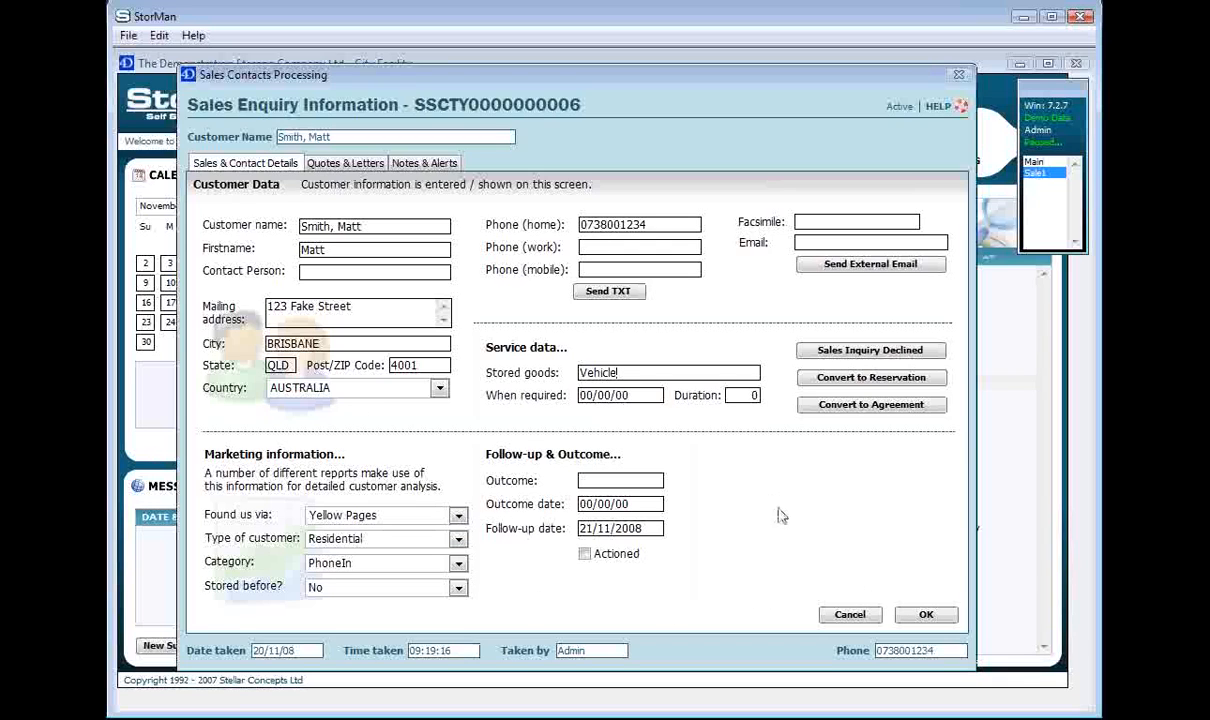
Start a new item in the inquiry's quotes with analysis code Rental Fee and unit type 3.0 x 3.0.
click(345, 163)
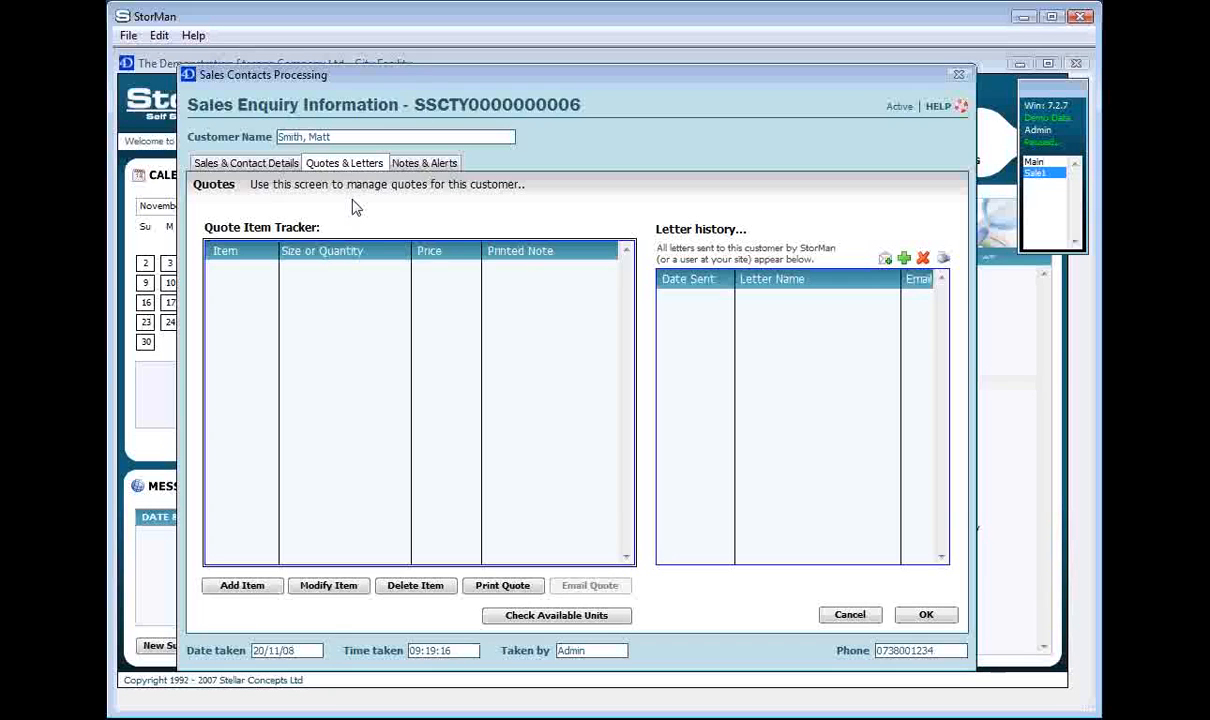
click(266, 593)
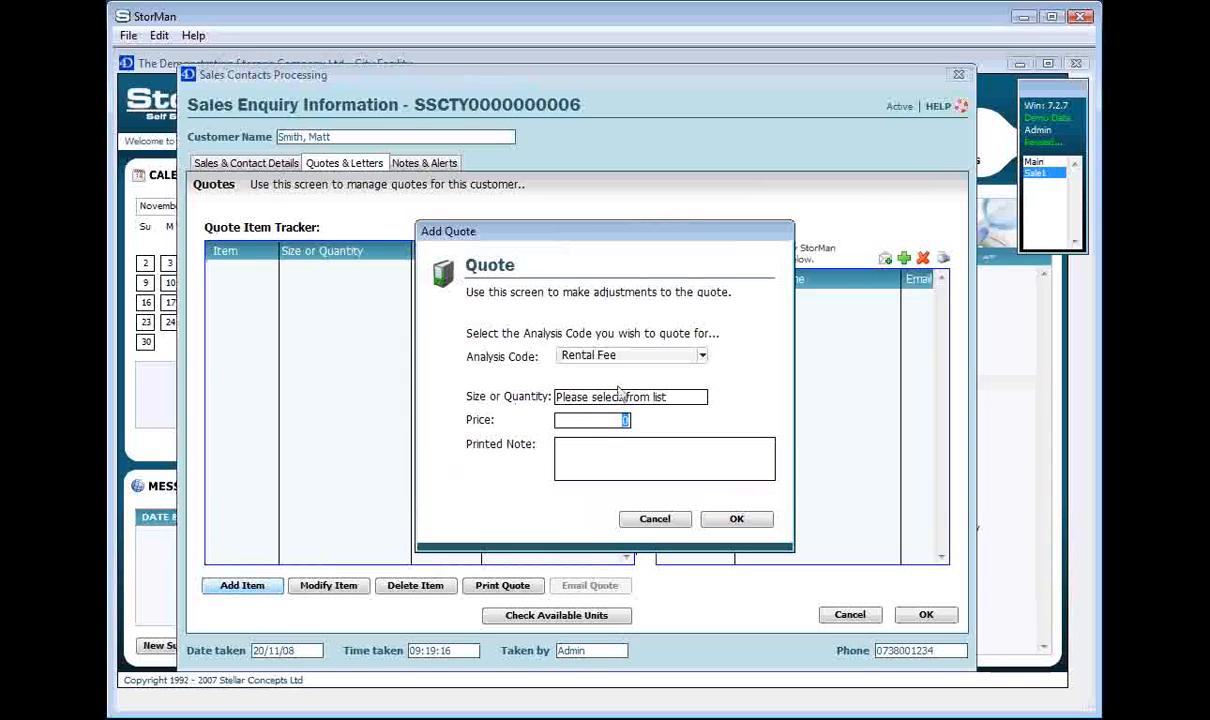
click(630, 358)
mouse_move(635, 358)
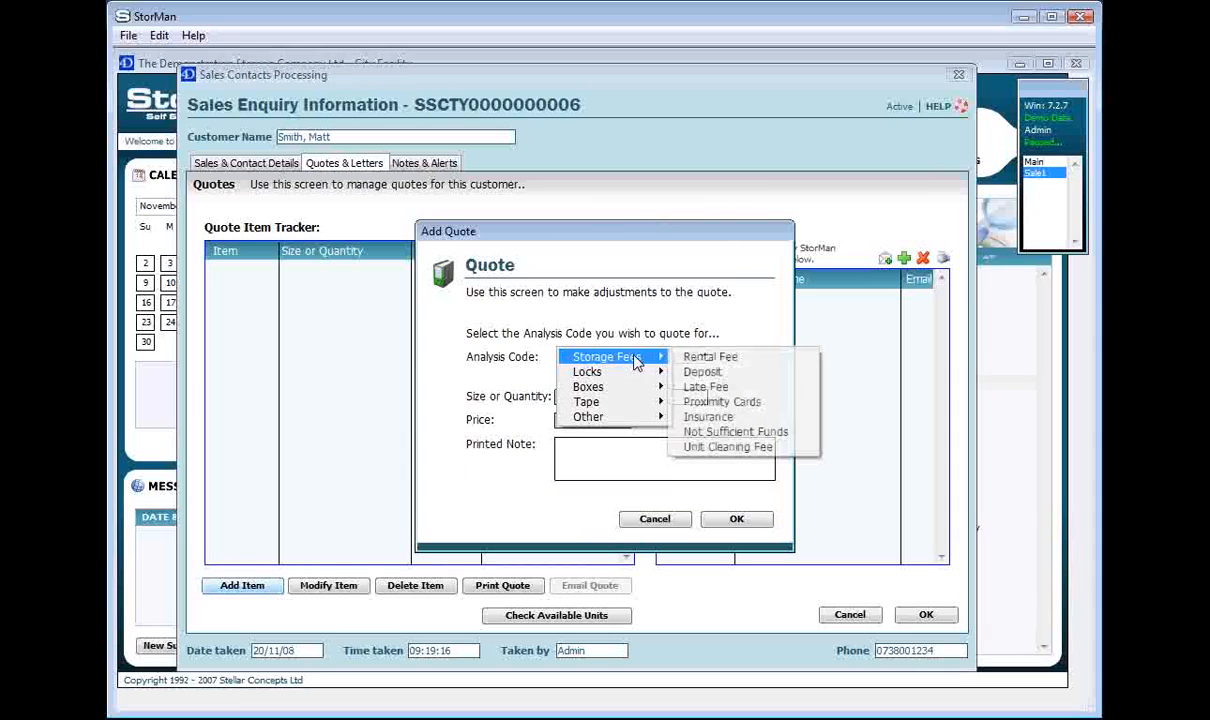
click(745, 366)
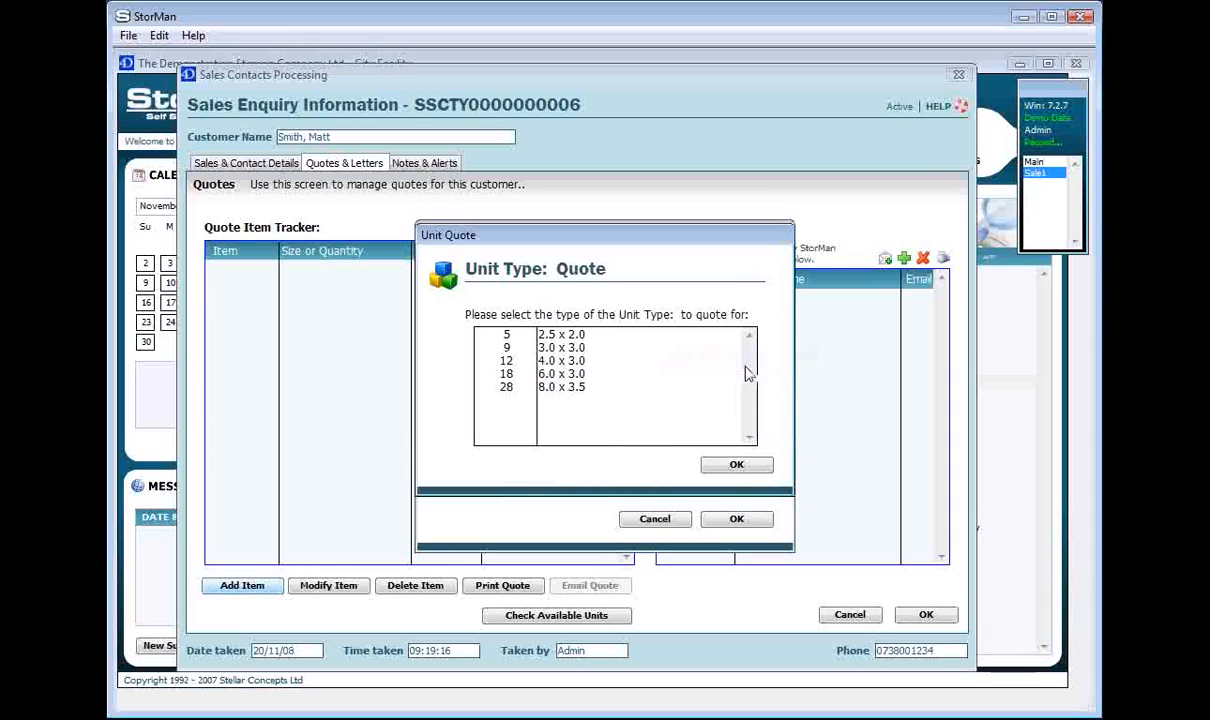
click(568, 348)
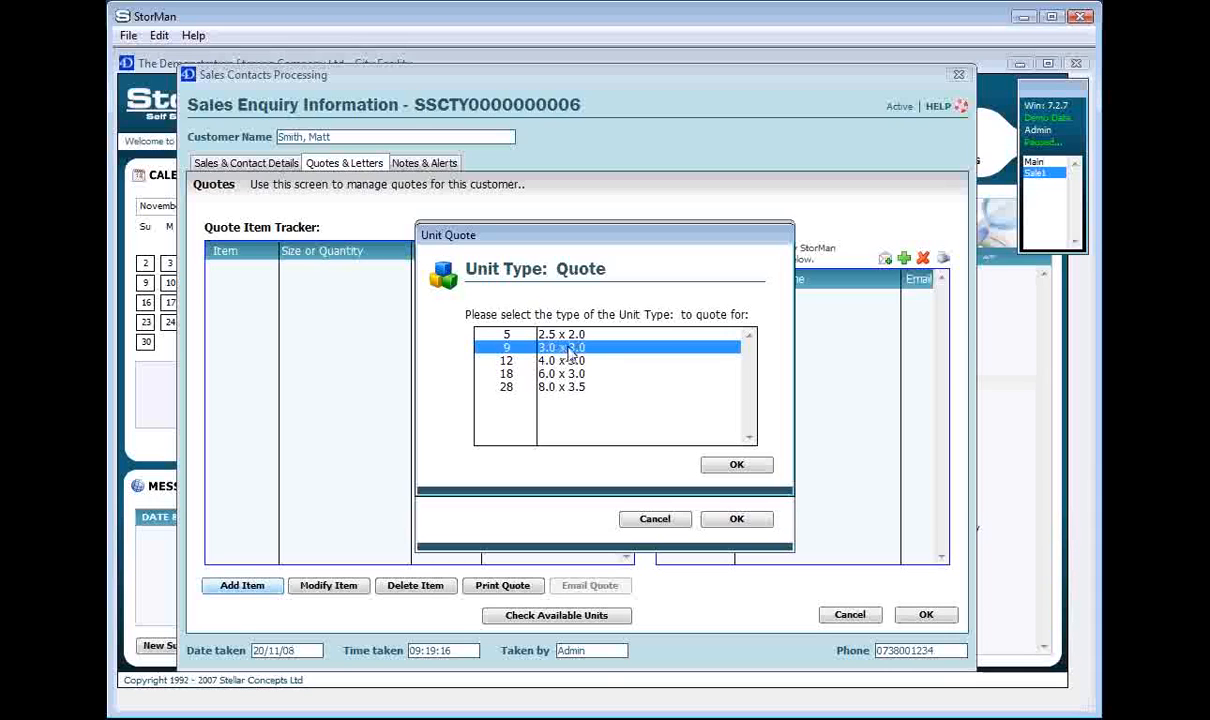
click(737, 466)
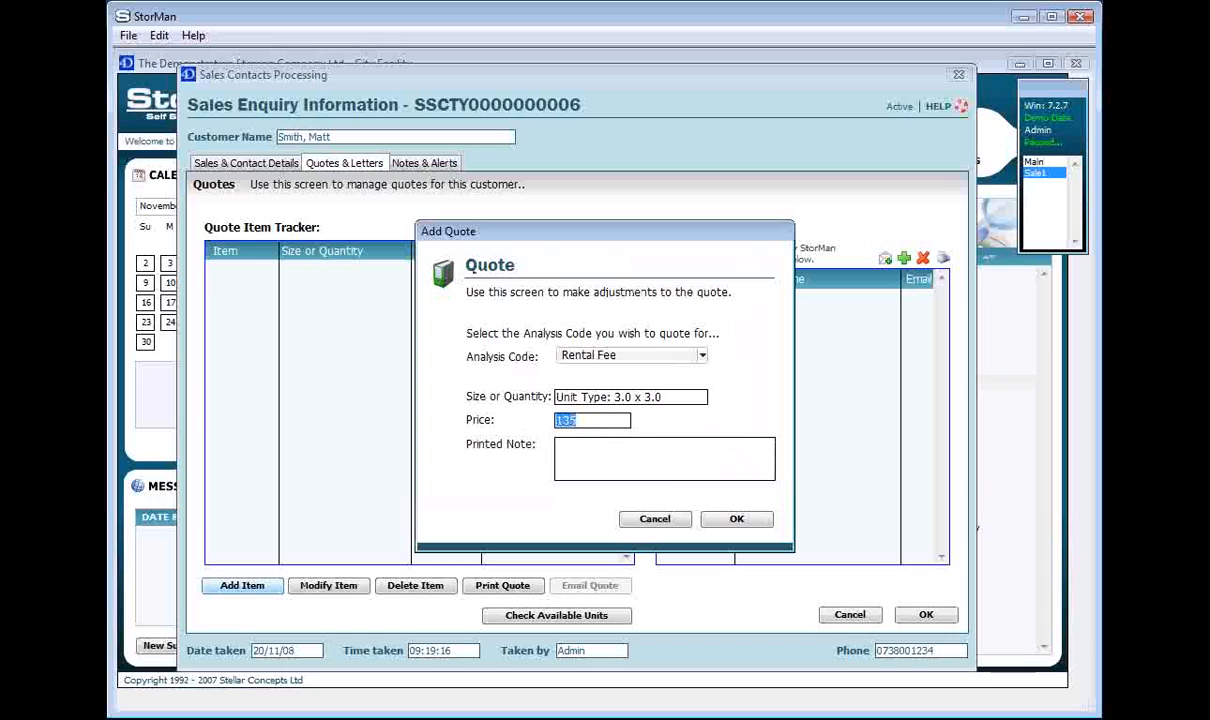
Give the 3.0 x 3.0 quote item the printed note "Great price" and a price of 150, and save it.
click(634, 465)
text(Great price)
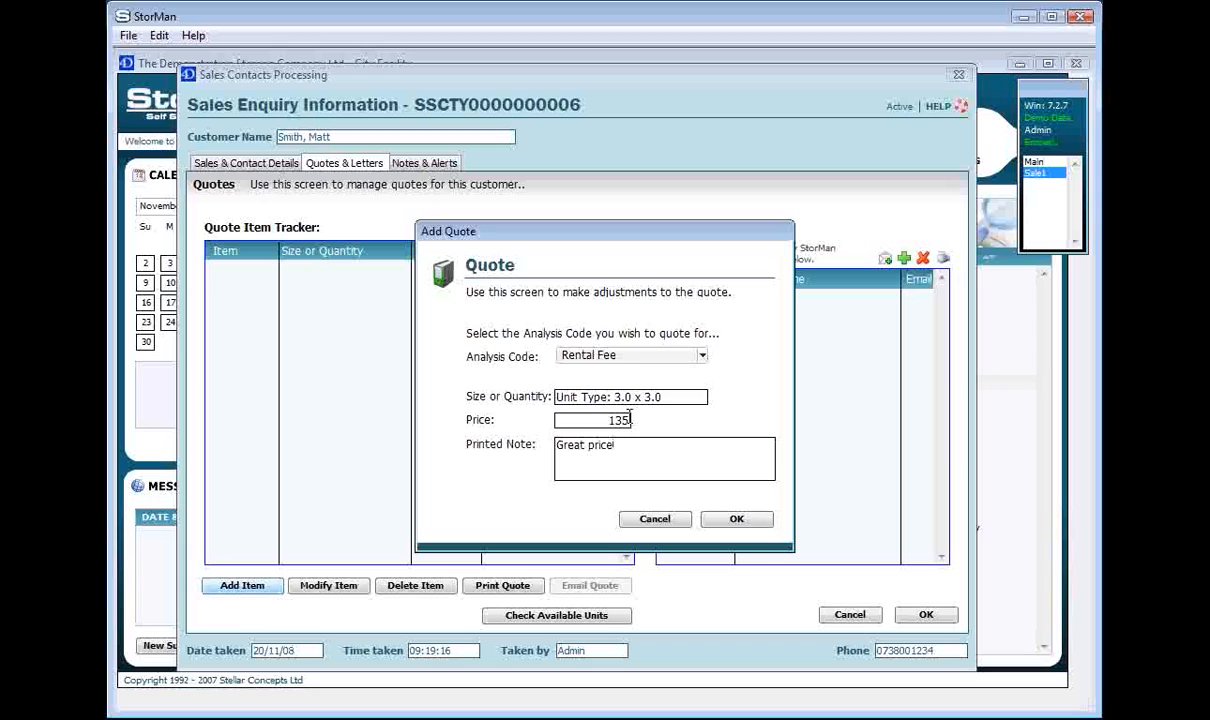
drag(630, 419, 564, 424)
text(155)
drag(630, 450, 536, 446)
click(658, 447)
click(737, 519)
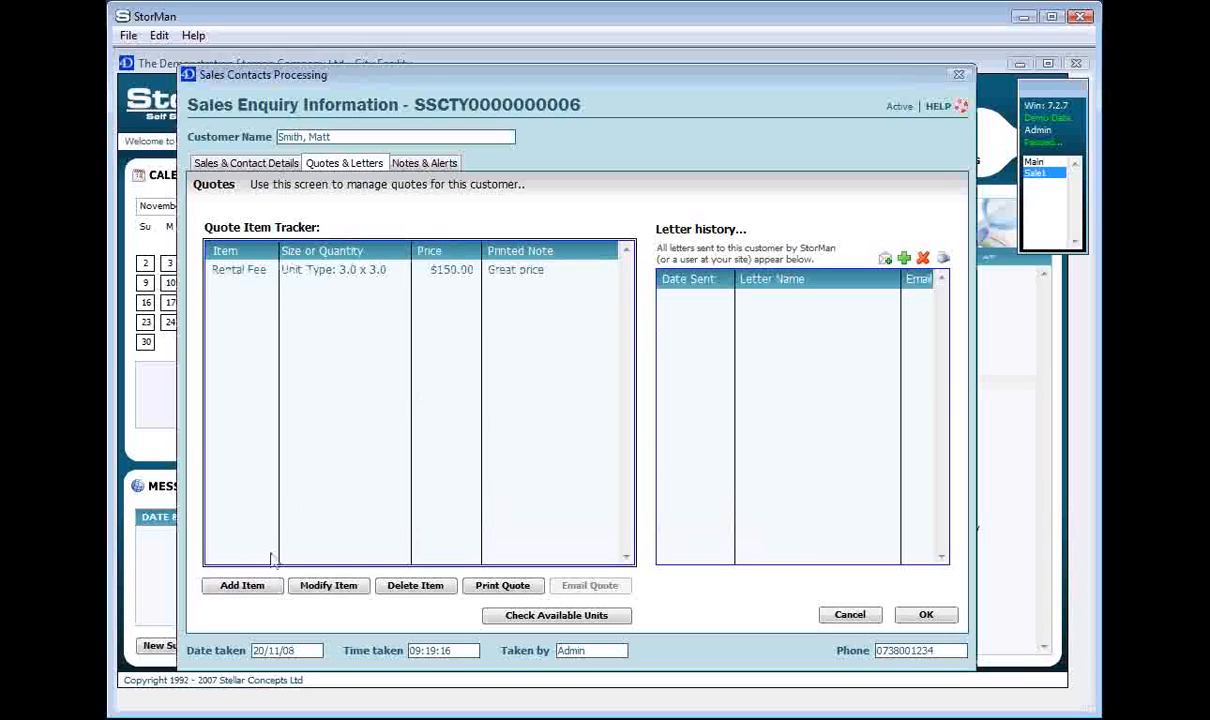
Start a second quote item with analysis code Rental Fee and unit type 4.0 x 3.0.
click(262, 588)
click(592, 358)
mouse_move(620, 358)
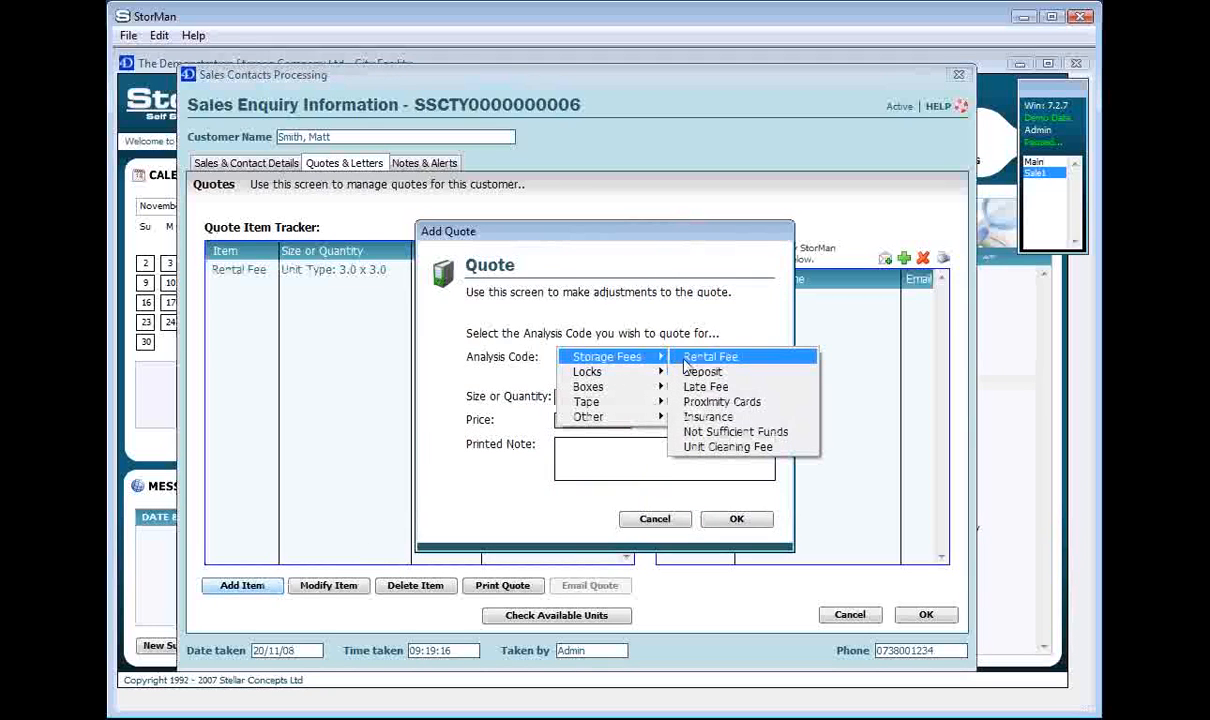
click(700, 358)
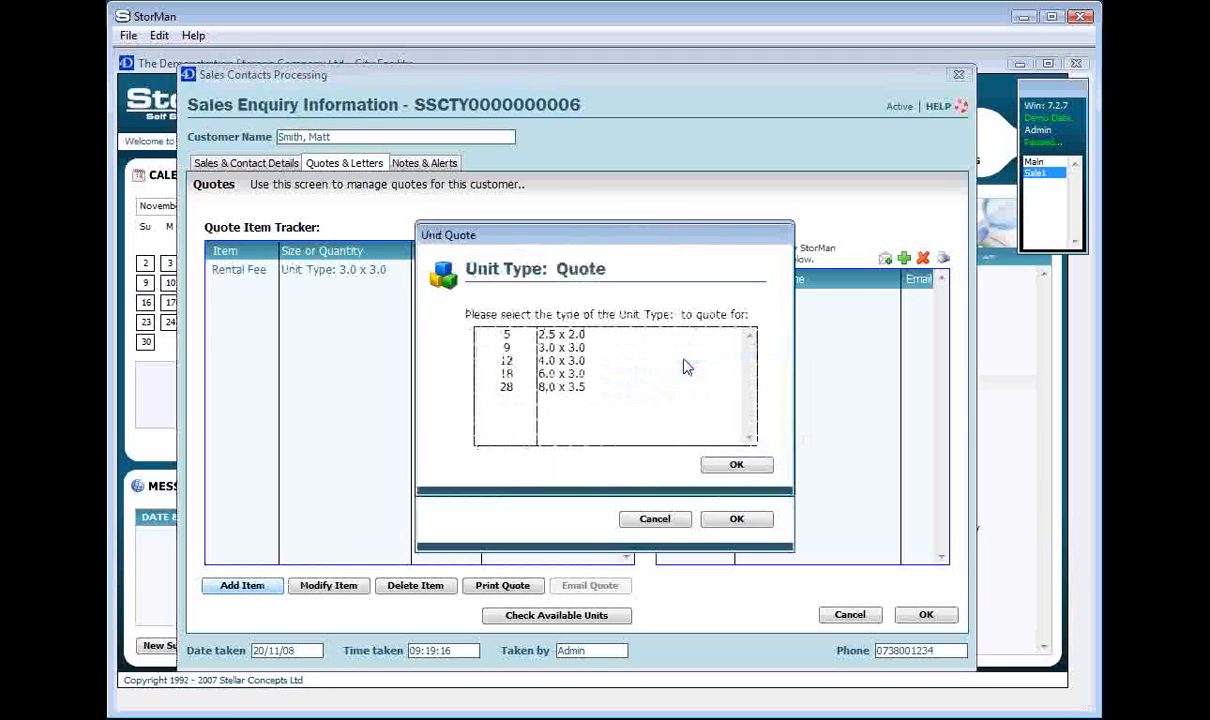
click(577, 362)
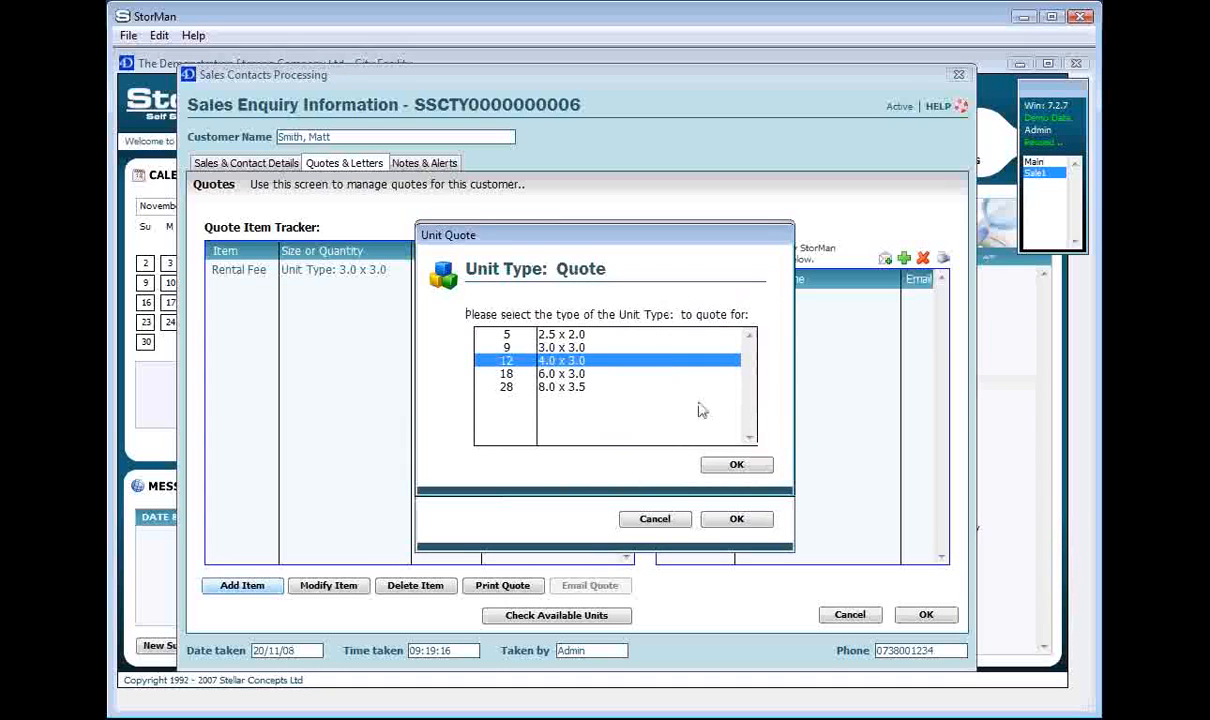
click(733, 464)
Set the price of the 4.0 x 3.0 quote item to 180 and save the item.
click(596, 446)
click(579, 421)
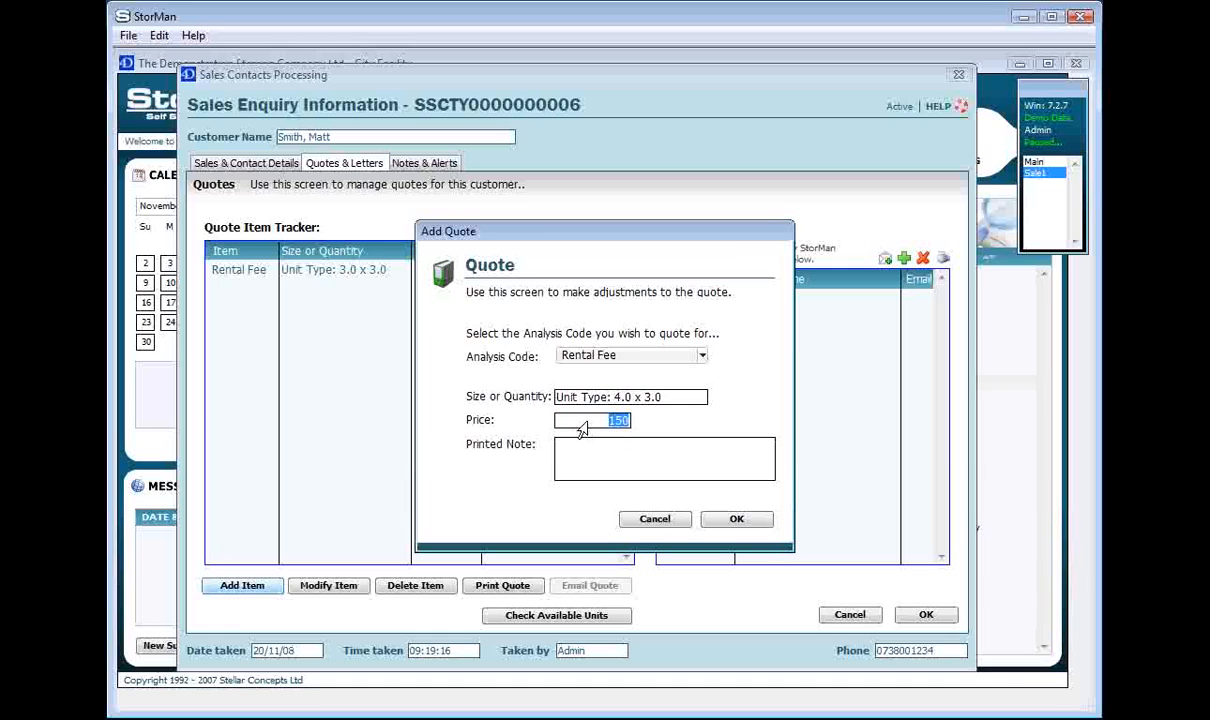
key(BackSpace)
text(180)
click(612, 453)
click(736, 519)
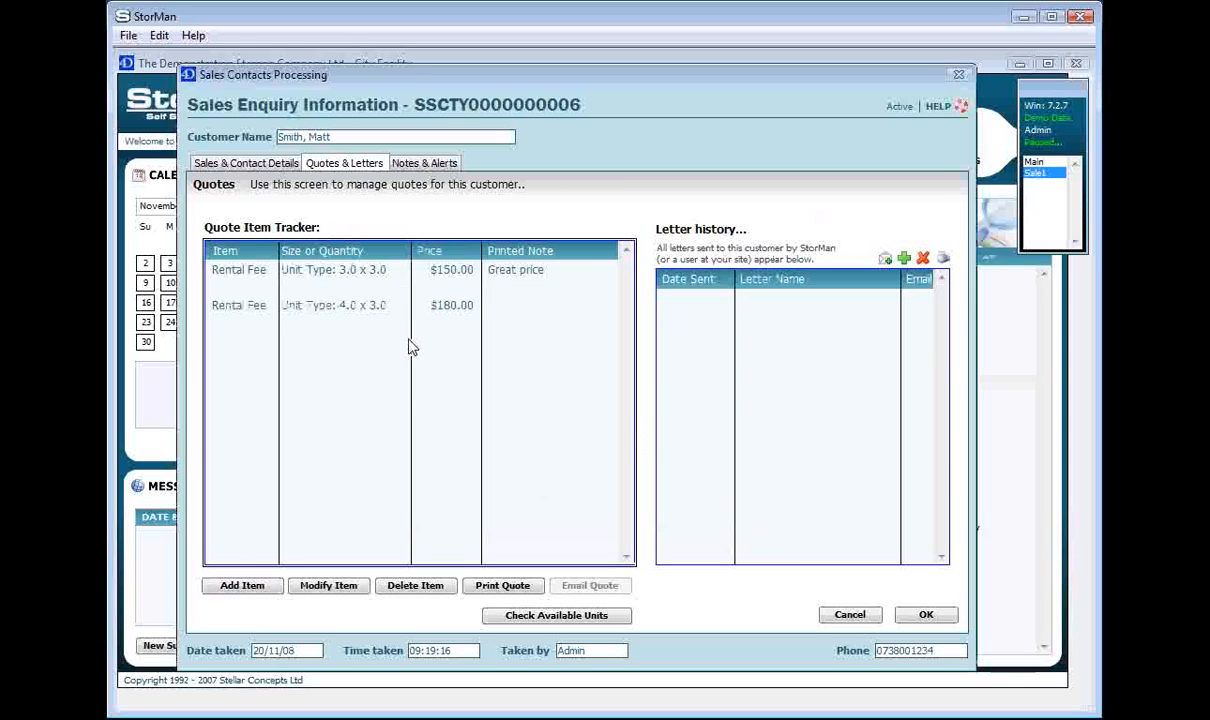
Add a Medium Box quote item with quantity 2 and printed note "Bulk buy discount", and save the sales inquiry.
click(242, 585)
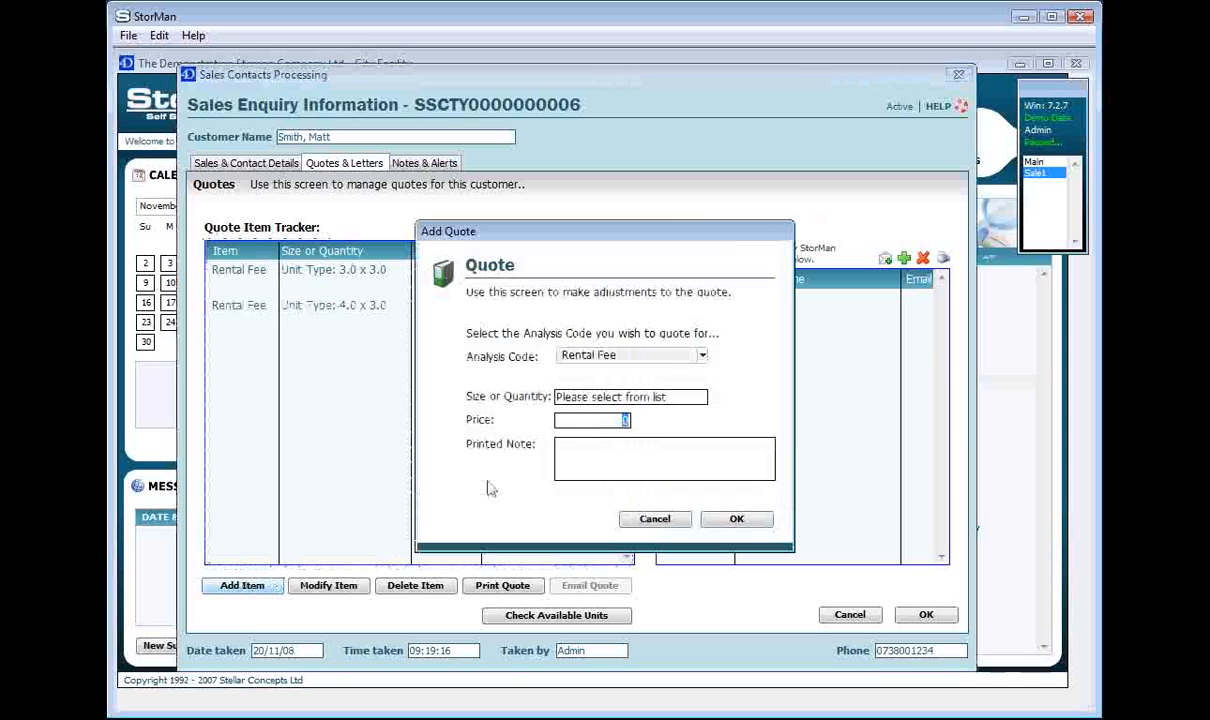
click(612, 362)
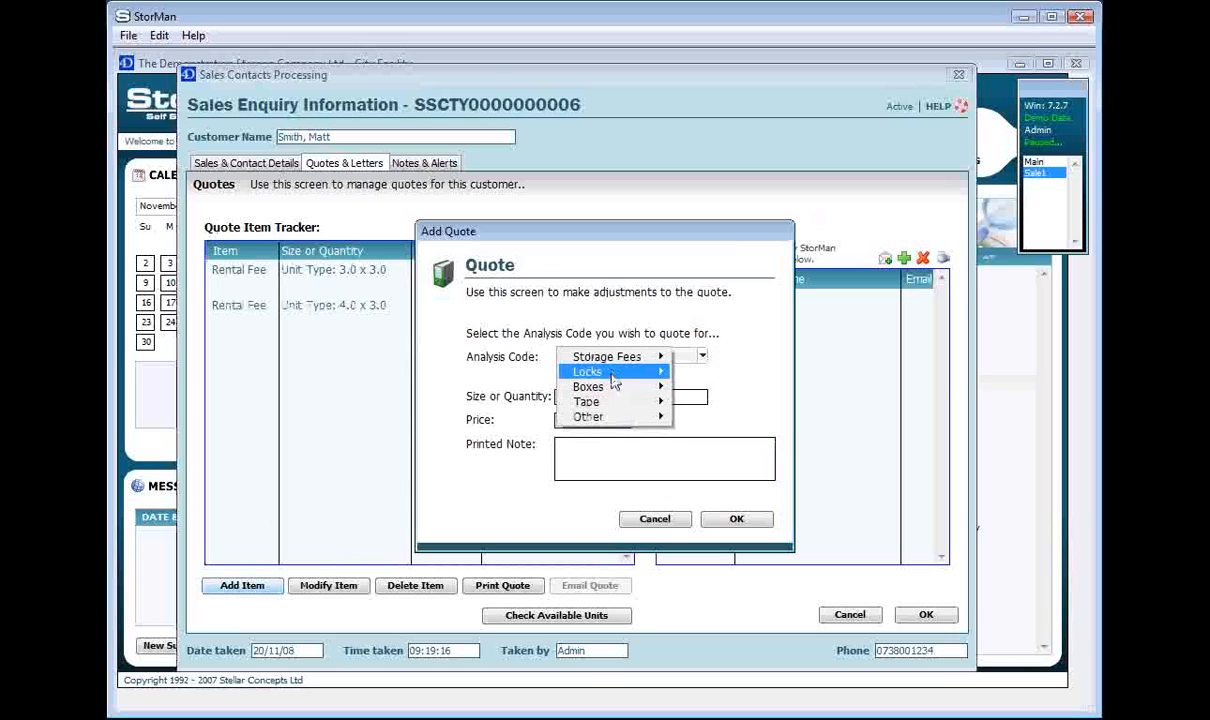
mouse_move(614, 393)
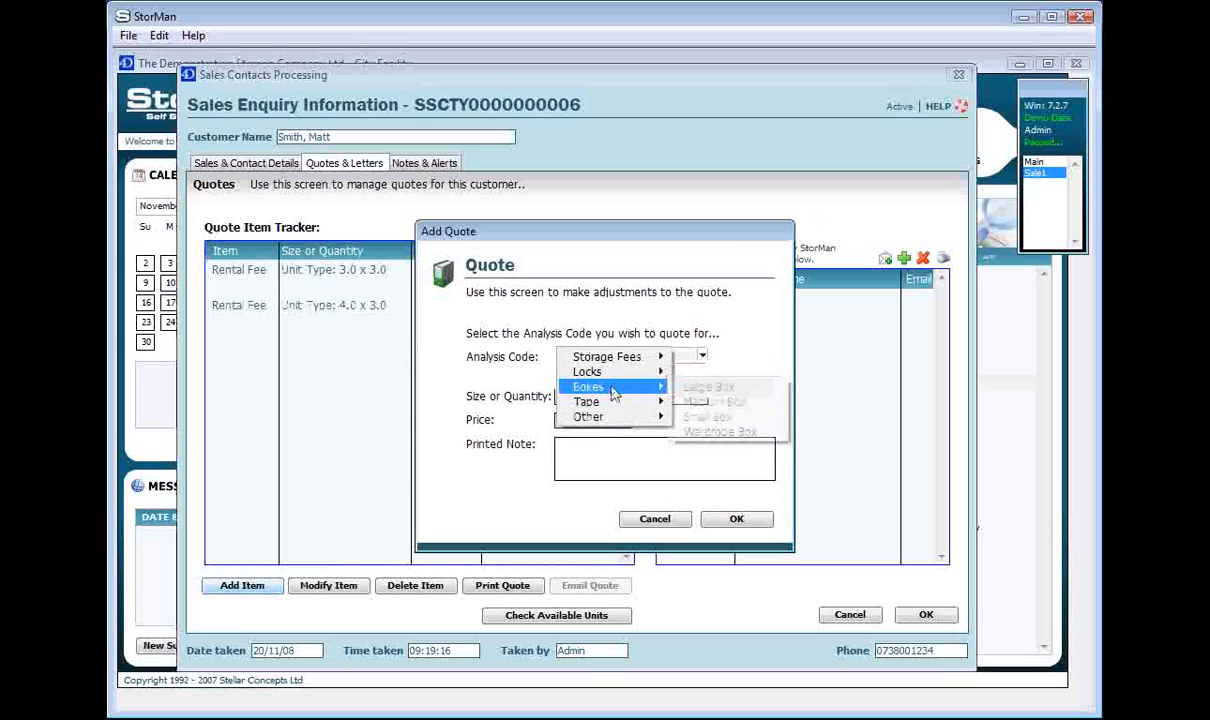
click(714, 402)
double_click(560, 397)
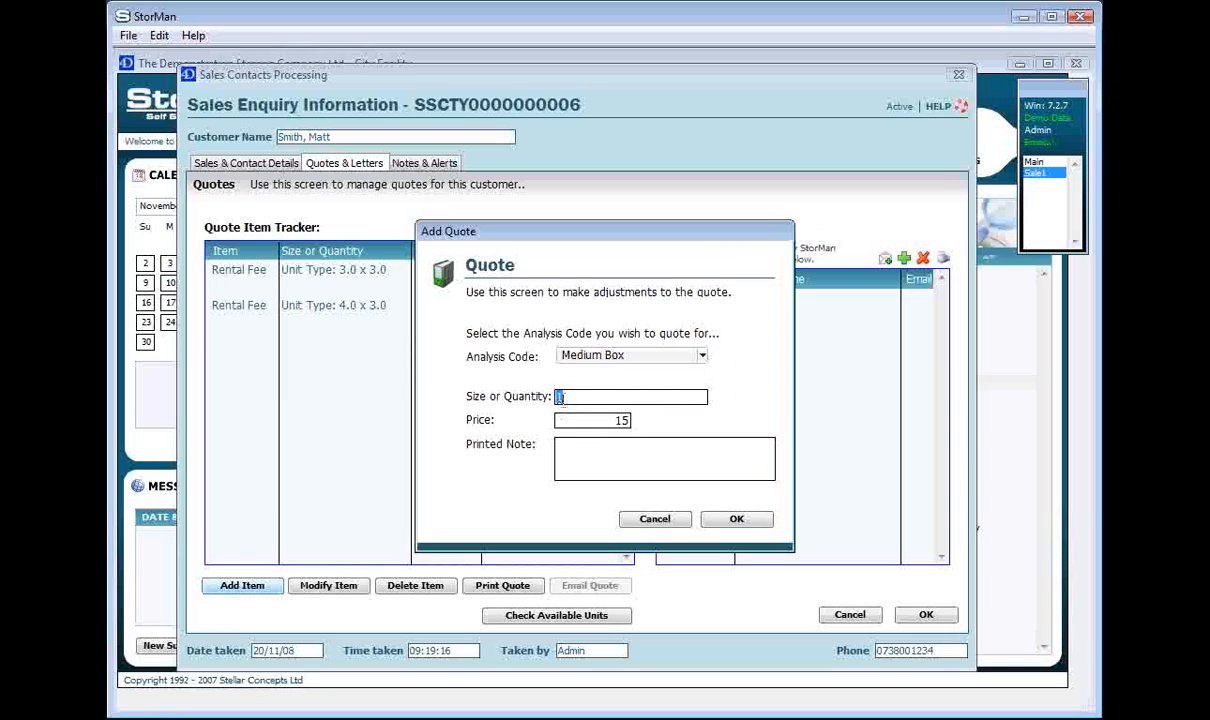
text(2)
click(589, 452)
text(Bulk buy discount)
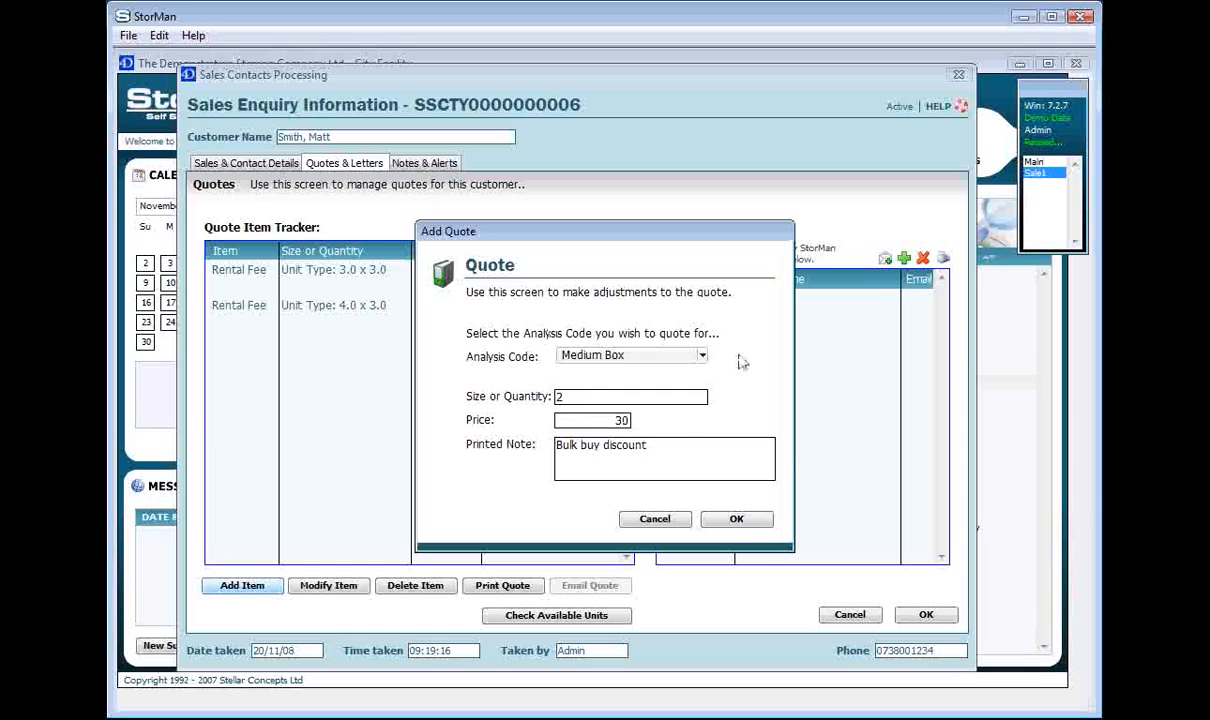
click(737, 520)
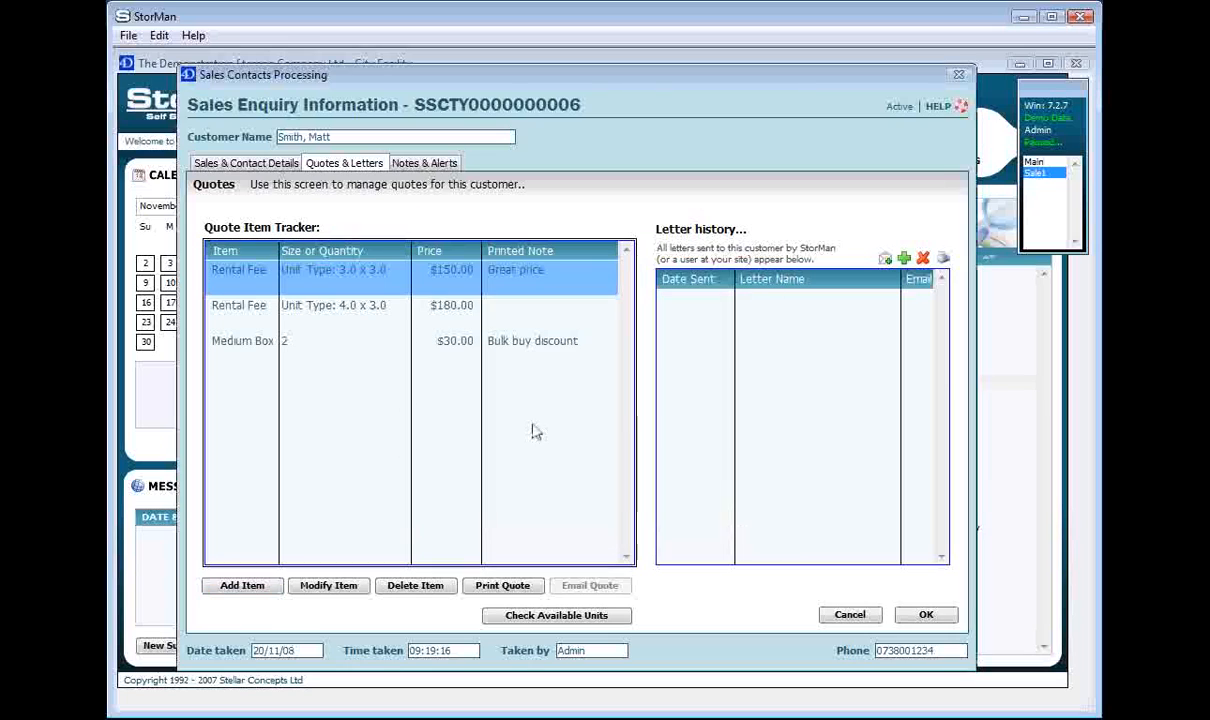
click(545, 428)
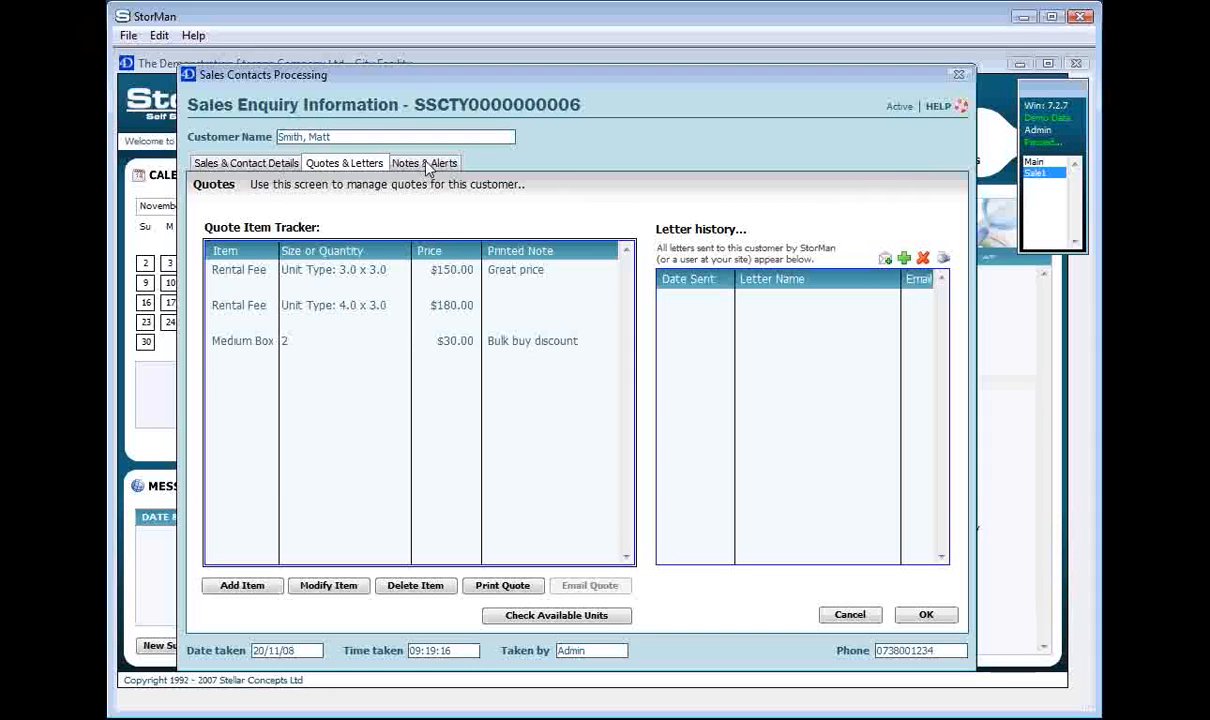
click(944, 618)
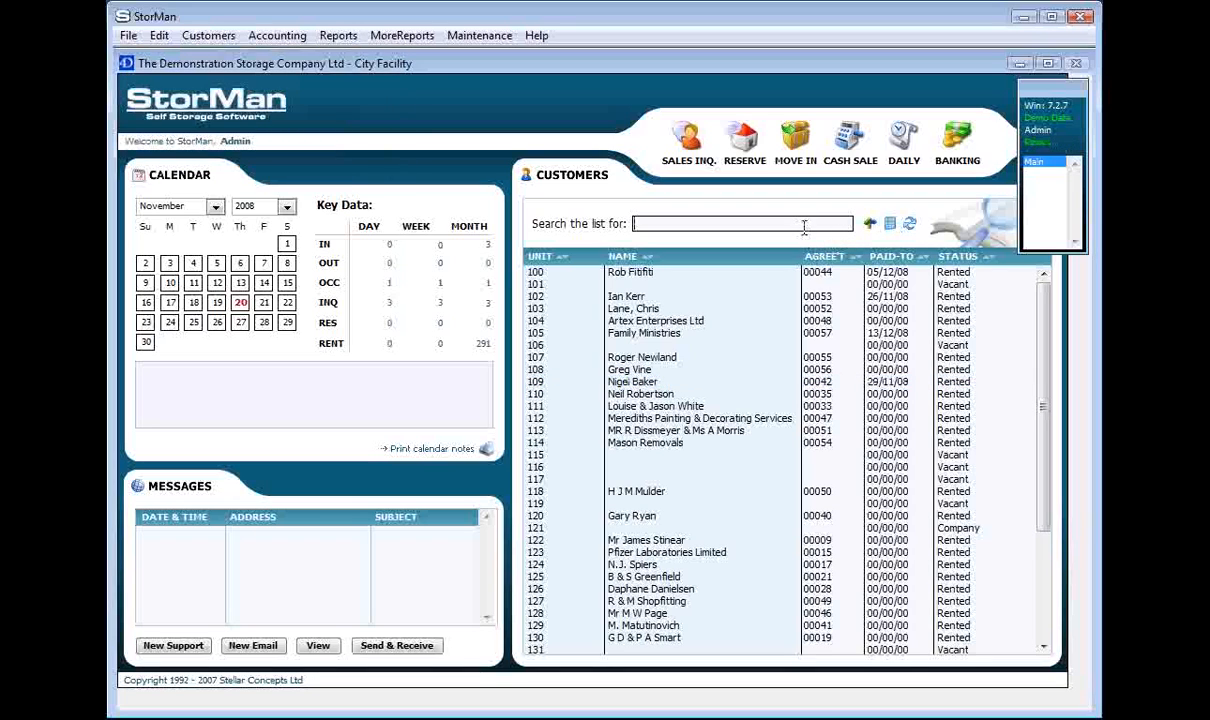
Refresh the customer list, search by the customer's first name and review the quotes in their sales inquiry.
click(910, 224)
text(matt)
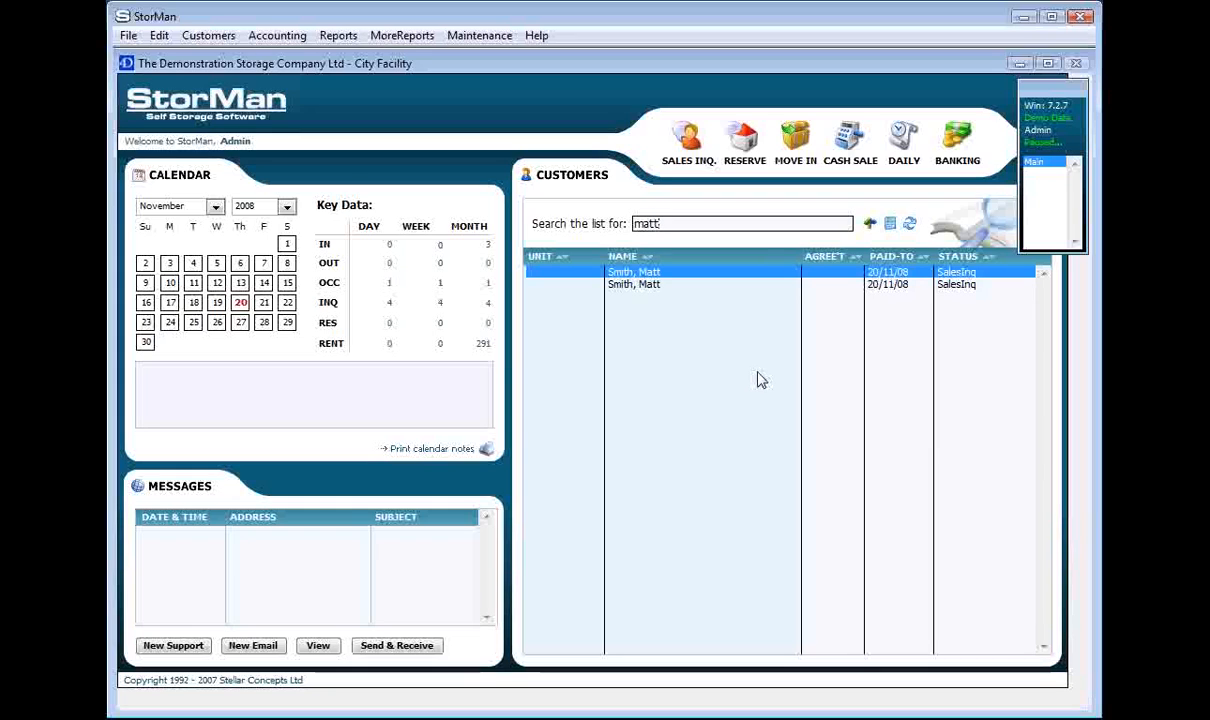
double_click(677, 284)
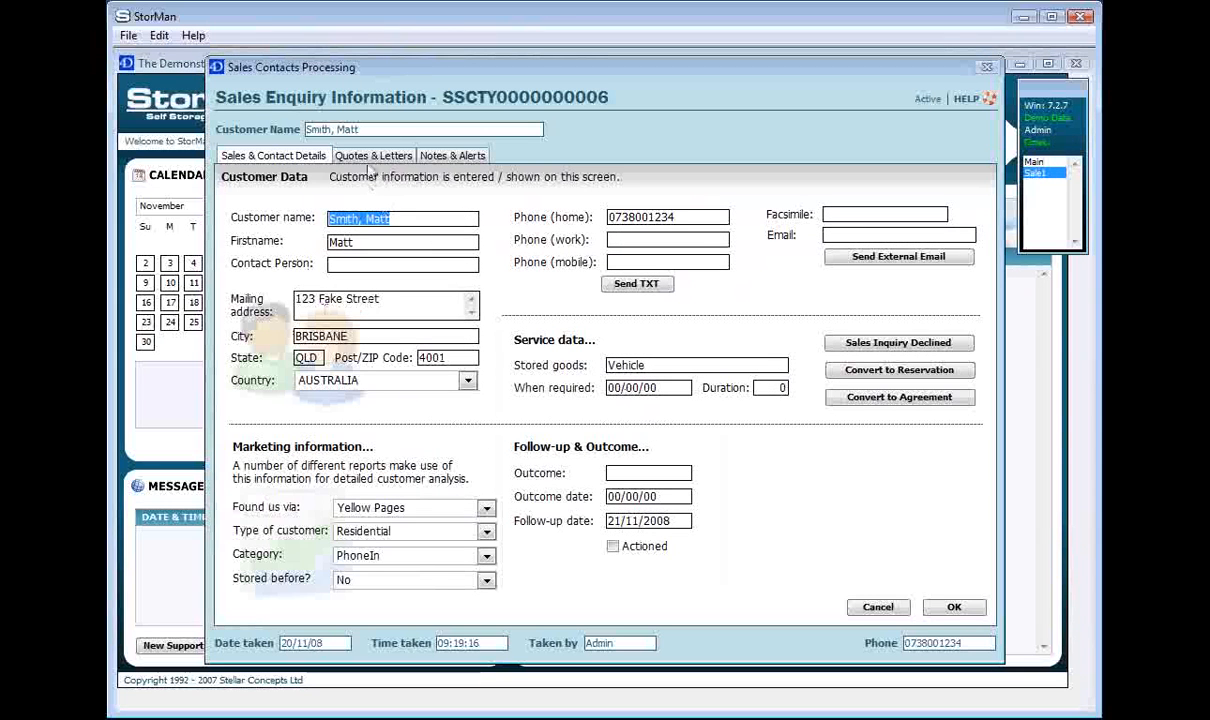
click(373, 157)
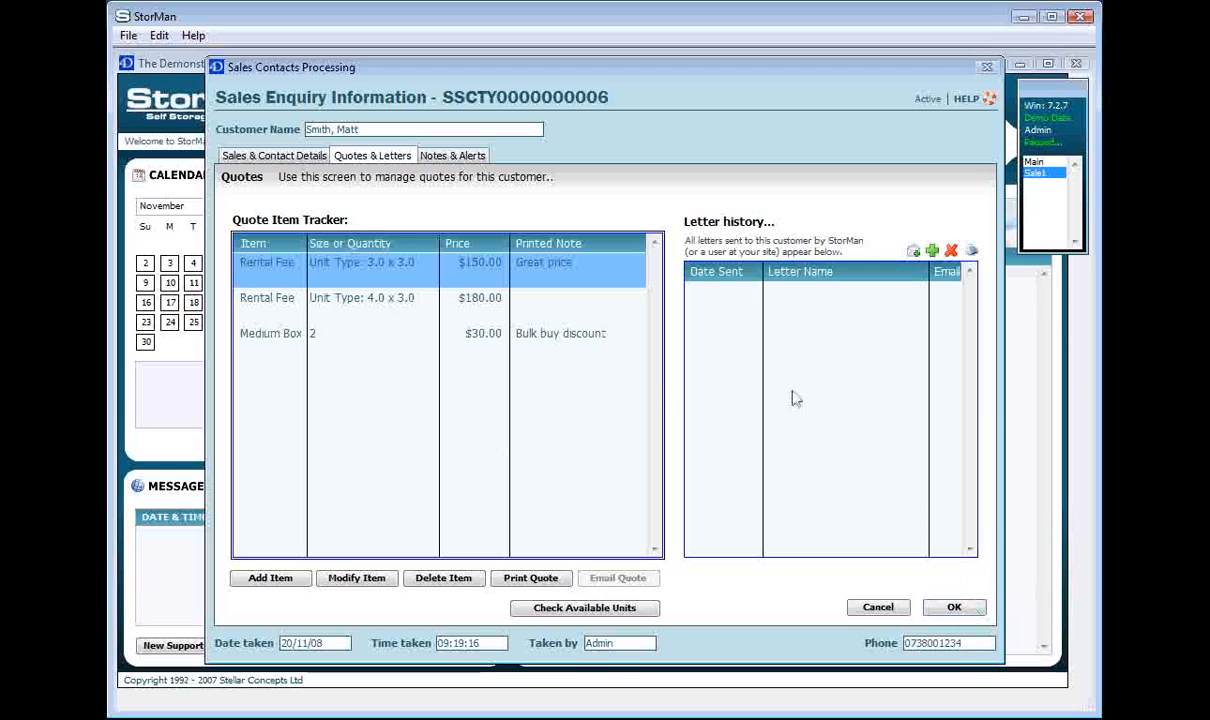
click(945, 610)
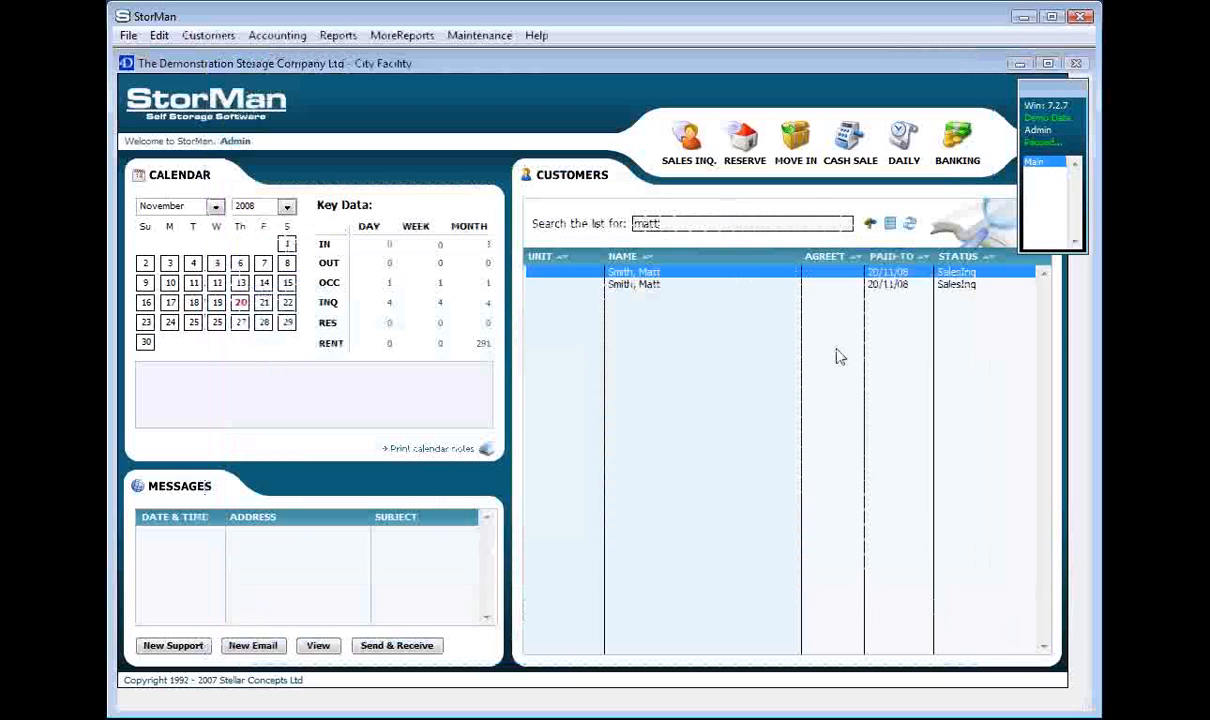
Reopen the customer's sales inquiry and convert it to an agreement, accepting the proposed agreement number.
double_click(683, 281)
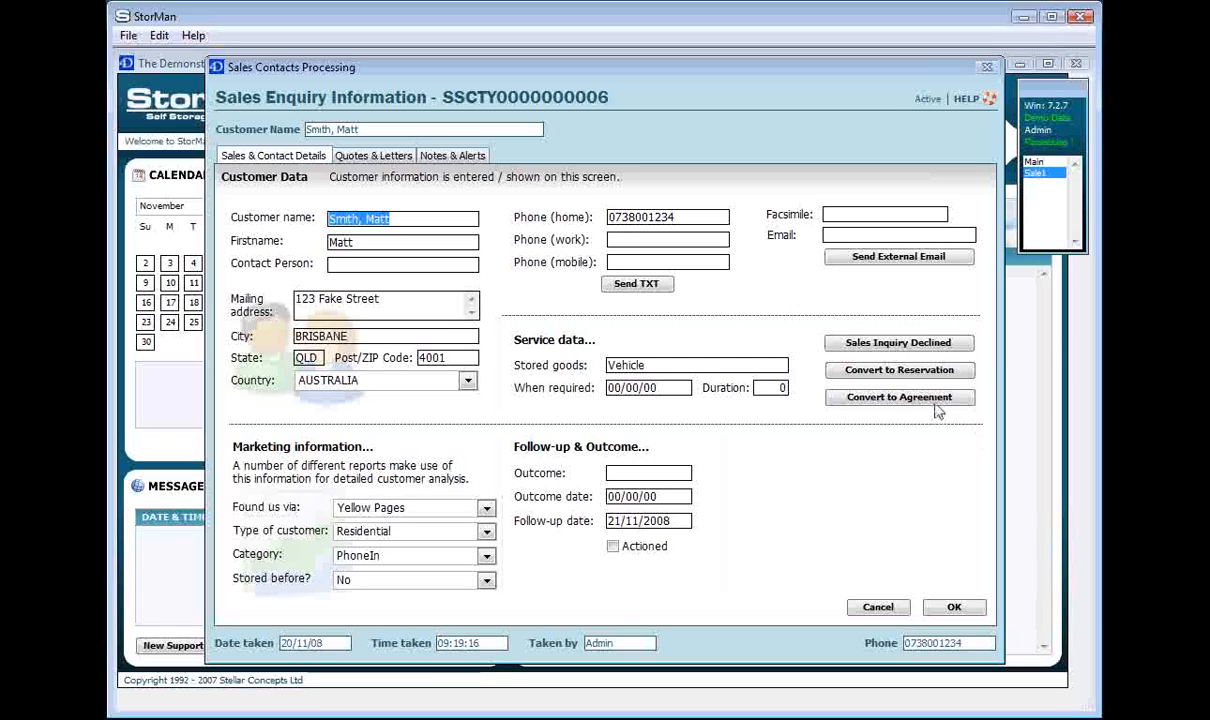
click(890, 397)
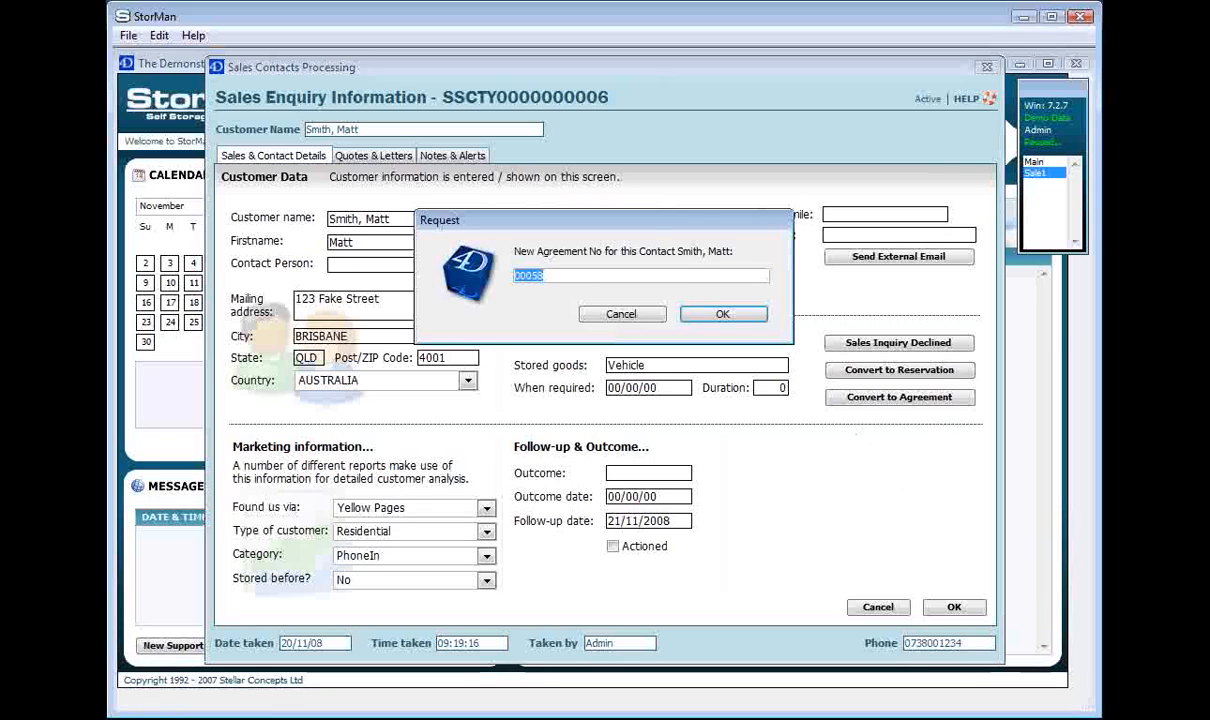
click(683, 276)
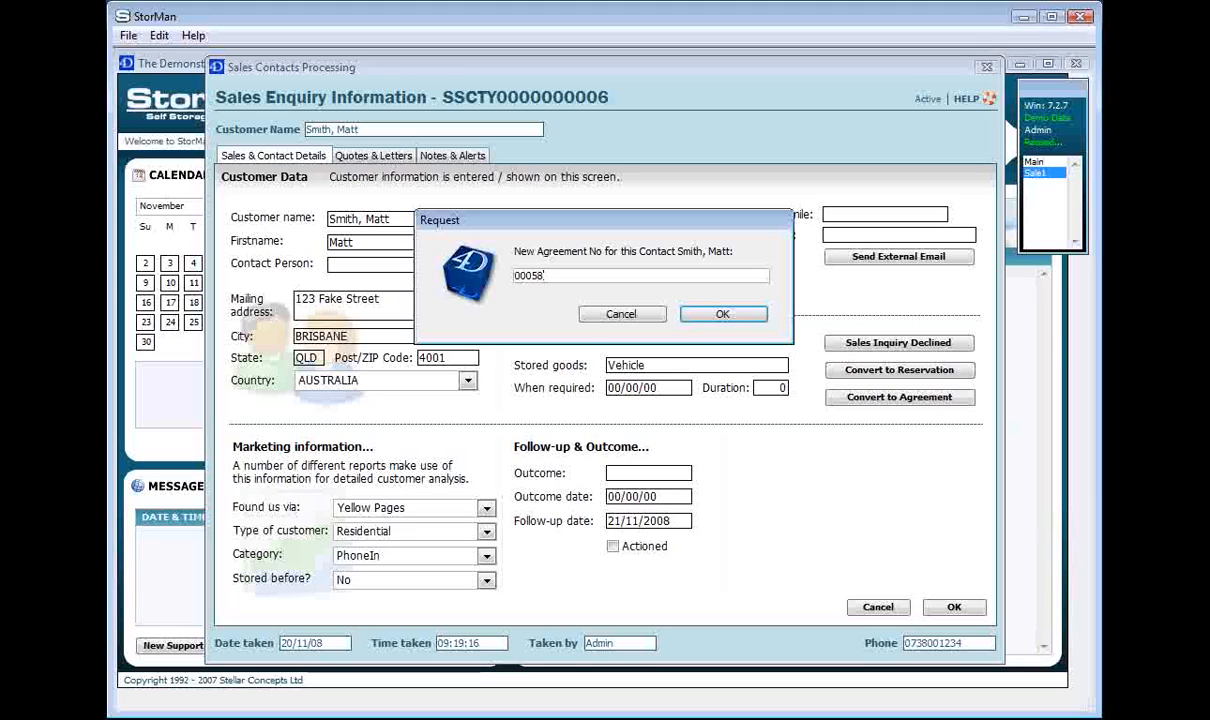
key(BackSpace)
text(9)
key(BackSpace)
text(8)
click(751, 316)
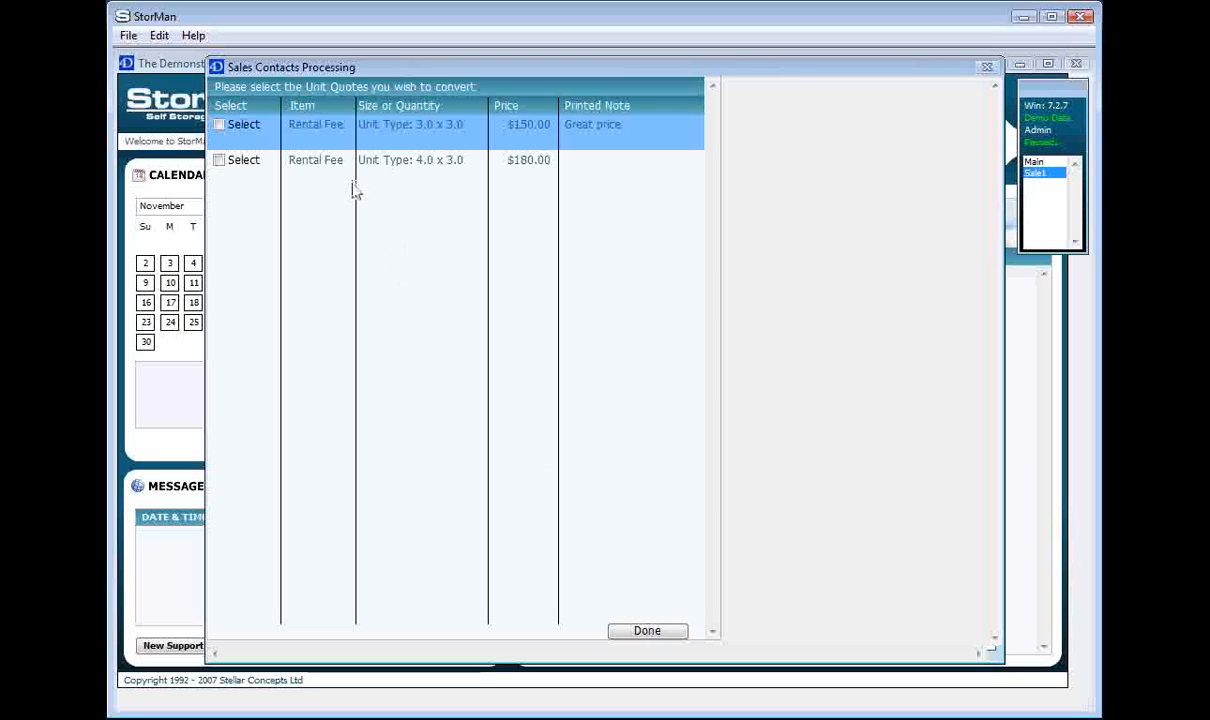
Convert the 3.0 x 3.0 rental quote using vacant unit 131, with a move-in date of 20/11/2008.
click(221, 124)
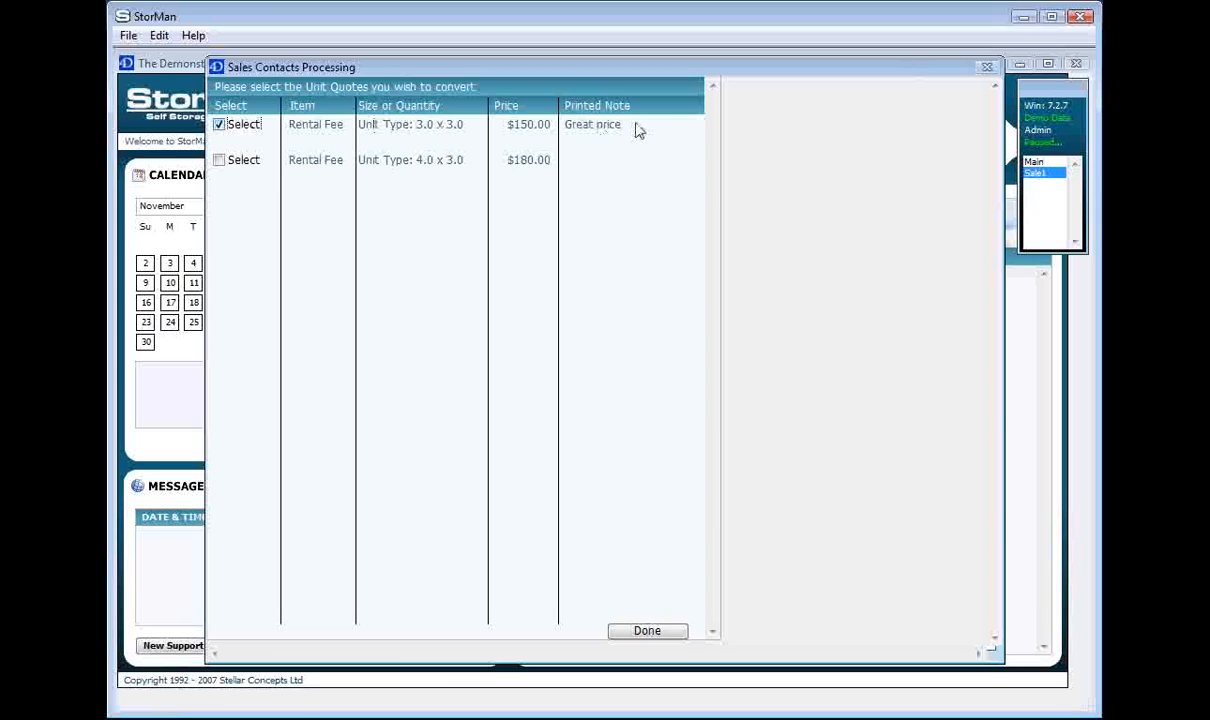
click(647, 631)
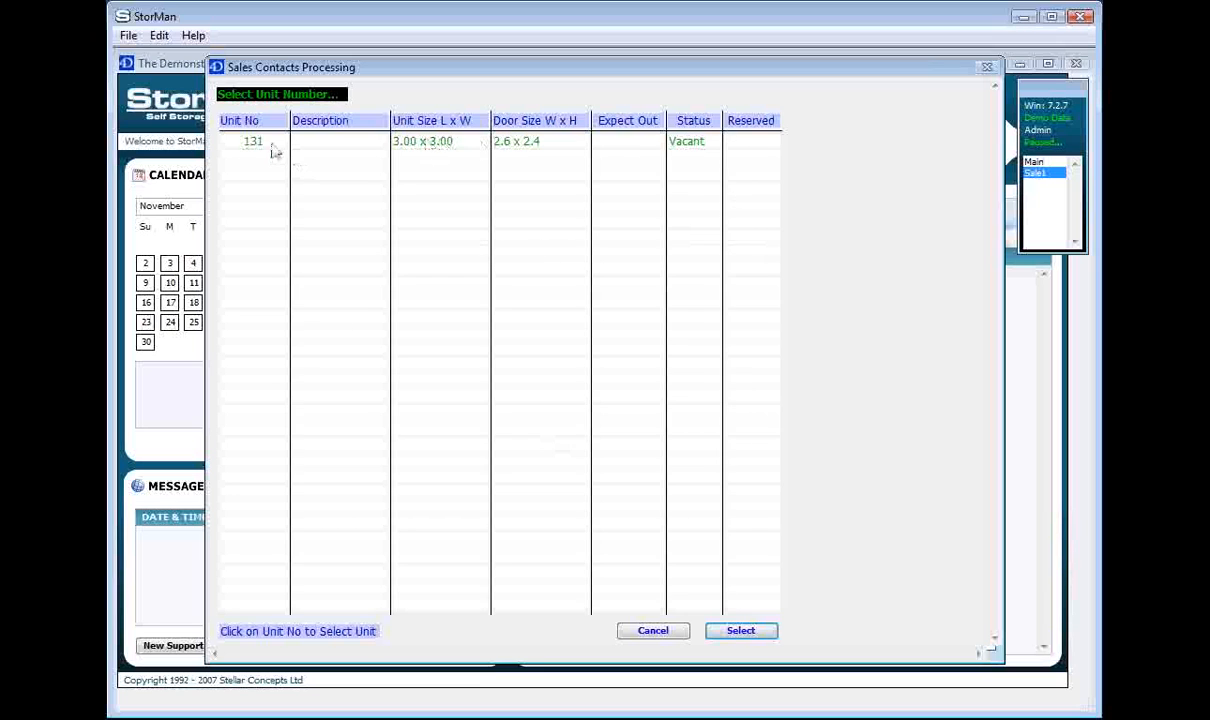
click(434, 147)
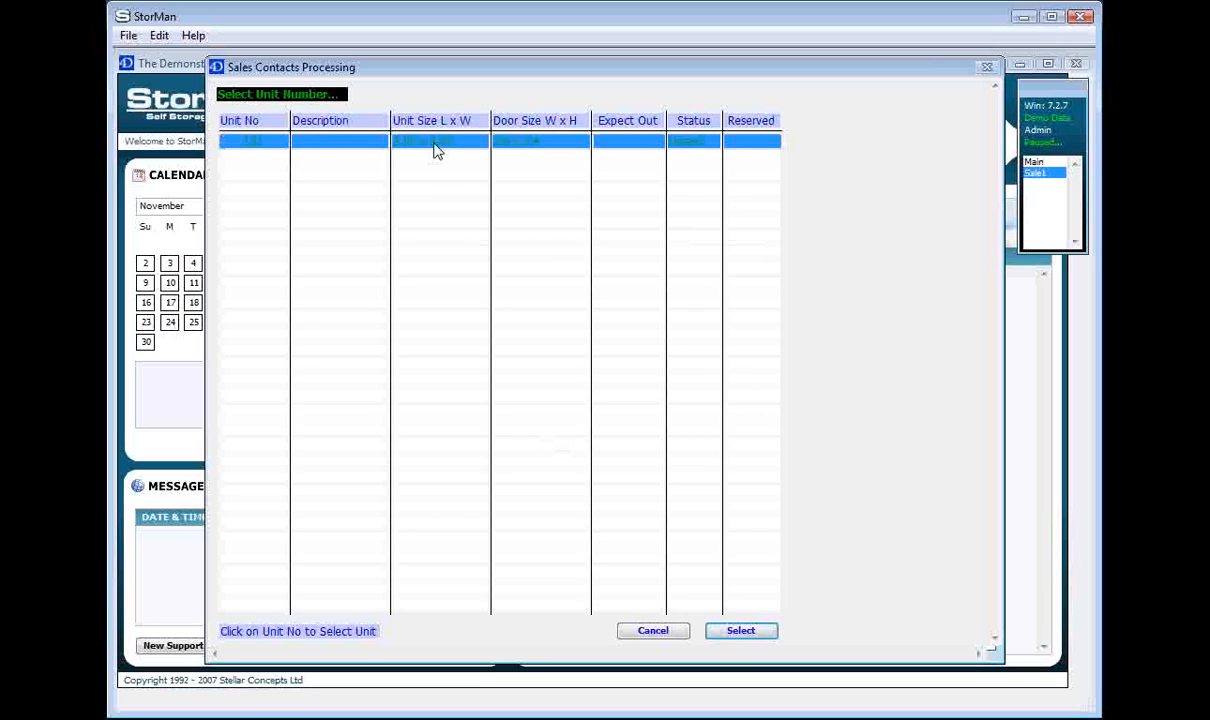
click(737, 633)
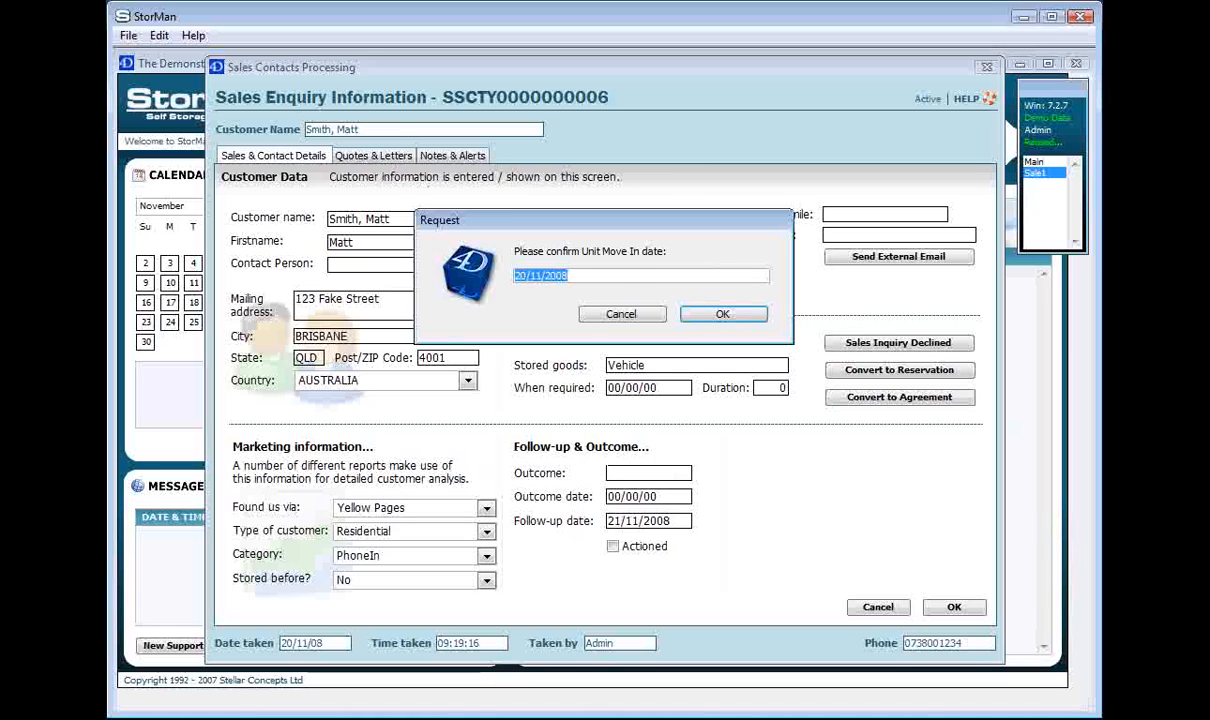
click(721, 315)
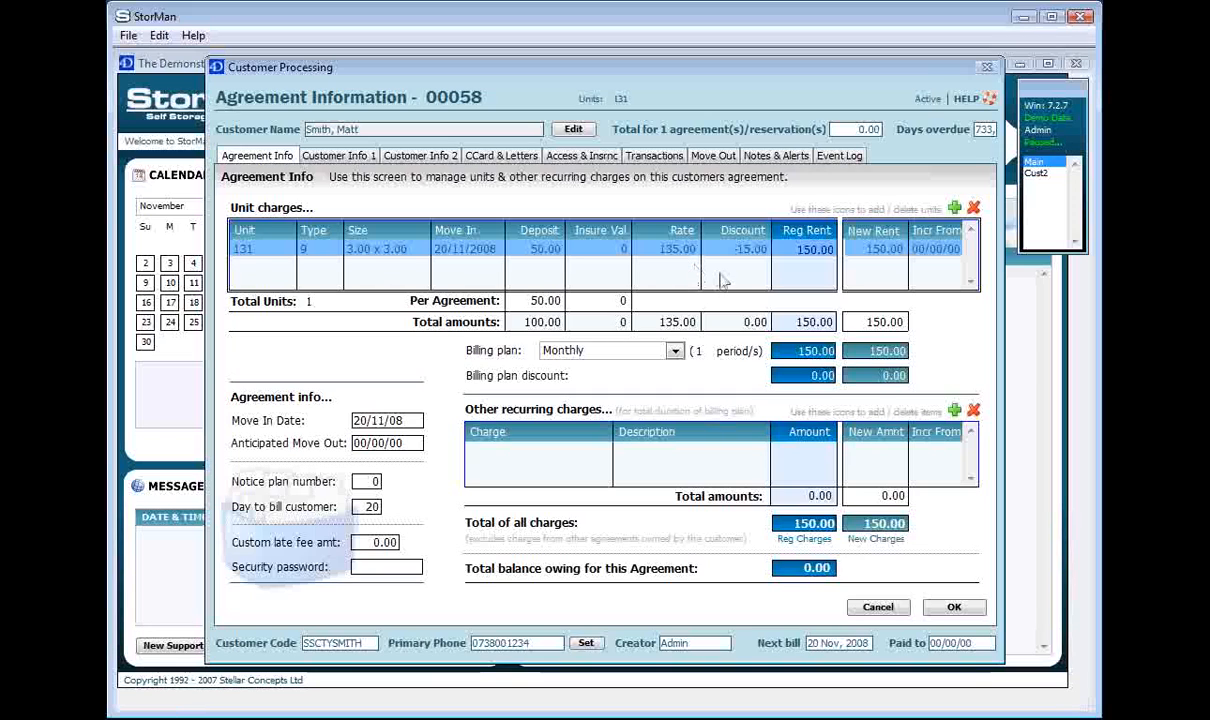
Set the insurance value of unit 131 in the agreement's unit charges to 25000.
click(774, 290)
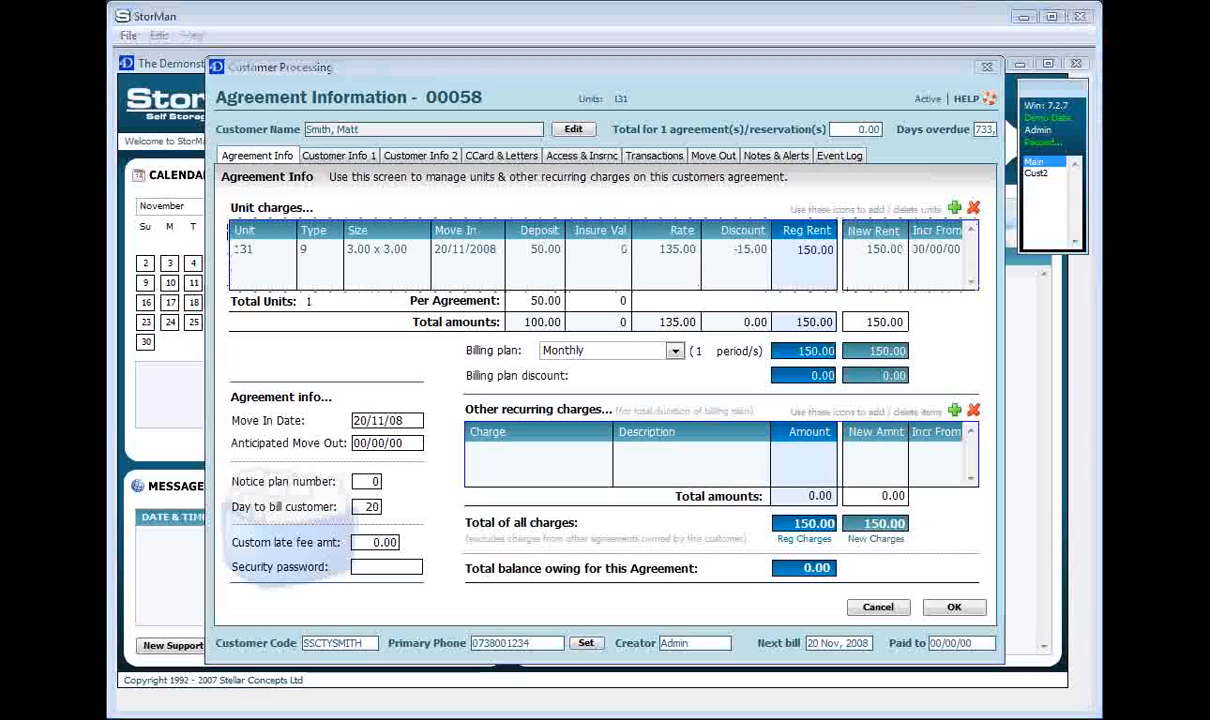
click(530, 79)
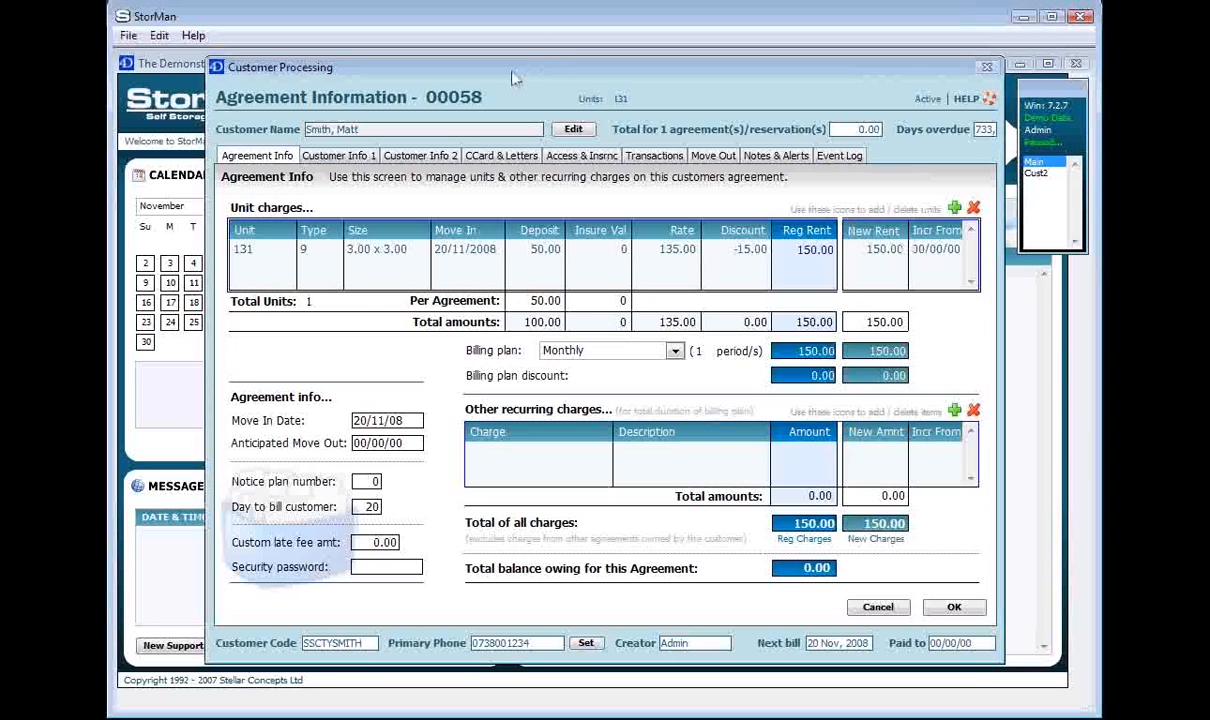
drag(513, 77, 479, 77)
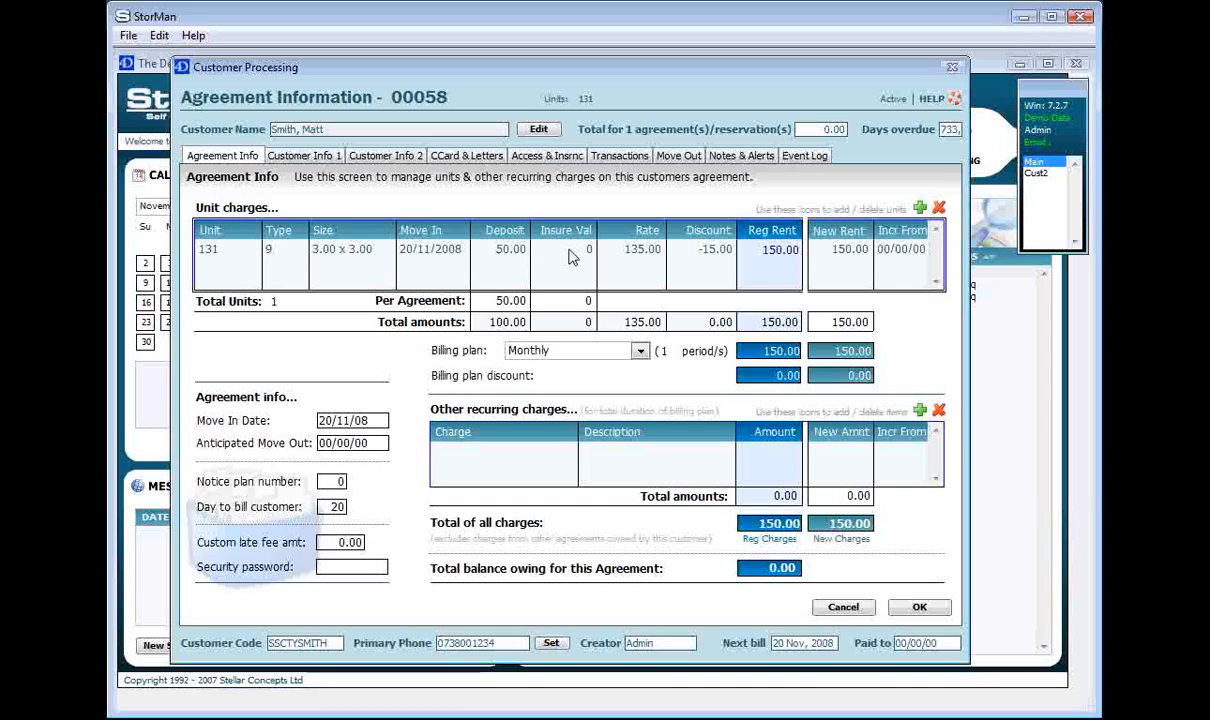
click(542, 254)
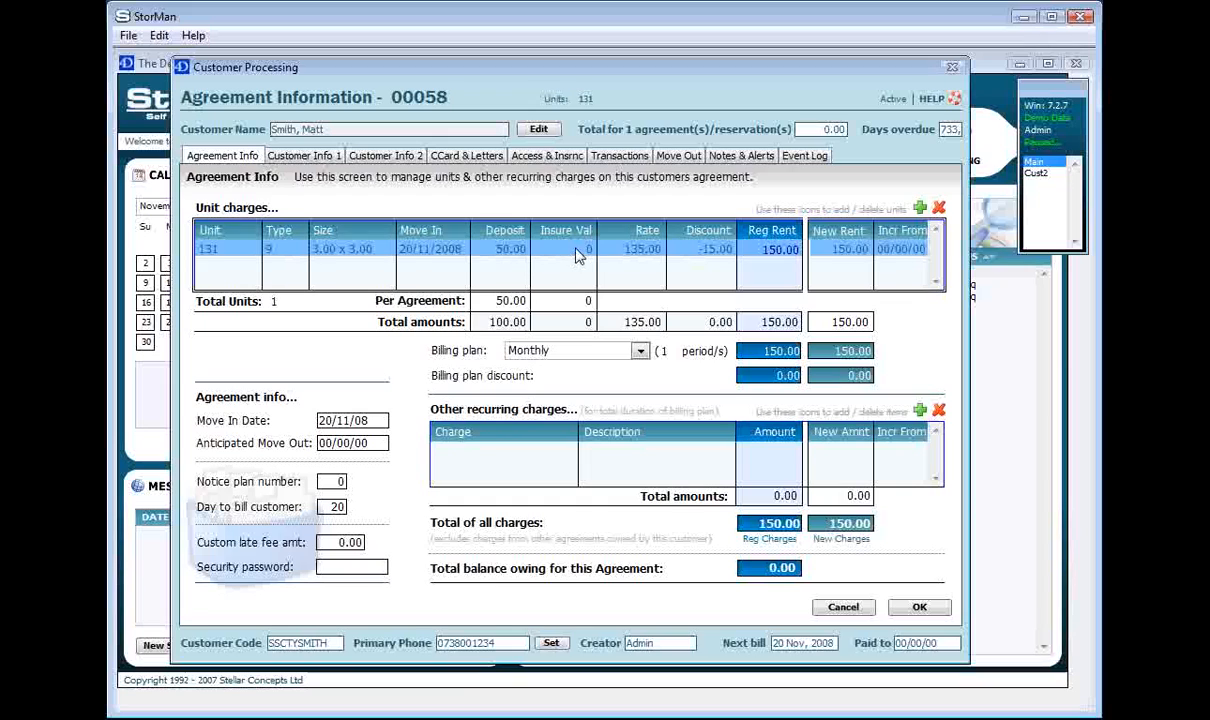
click(579, 253)
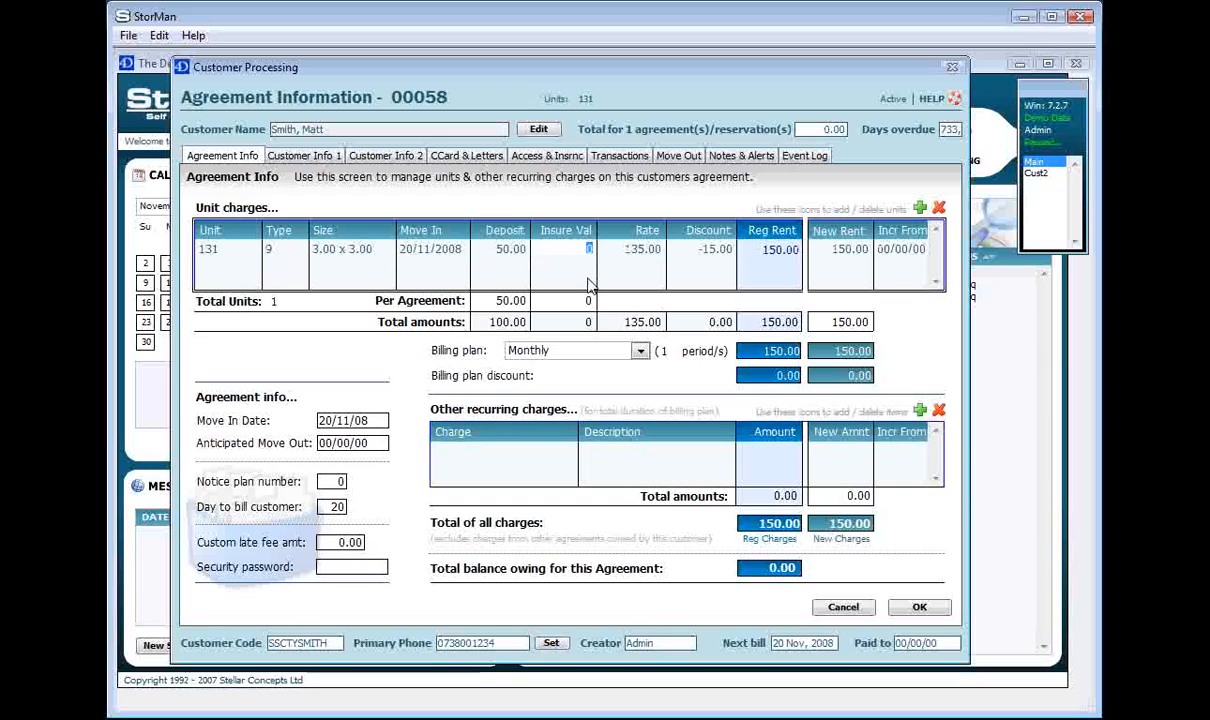
text(25000)
click(573, 251)
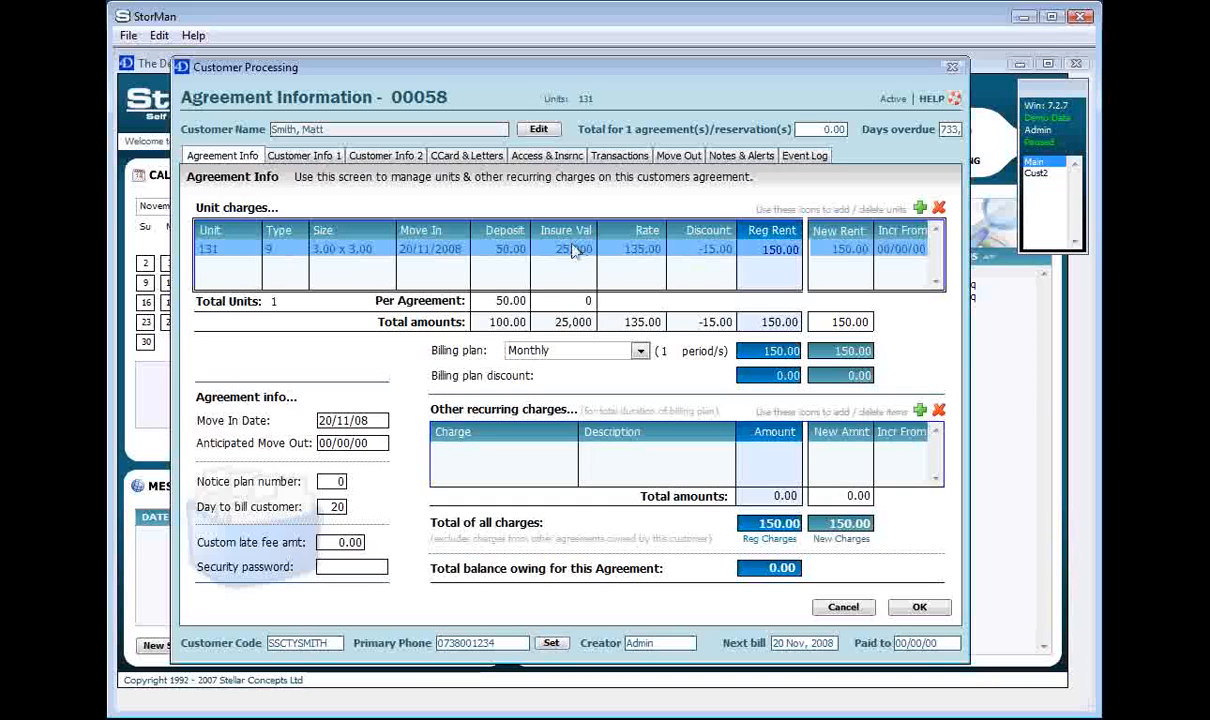